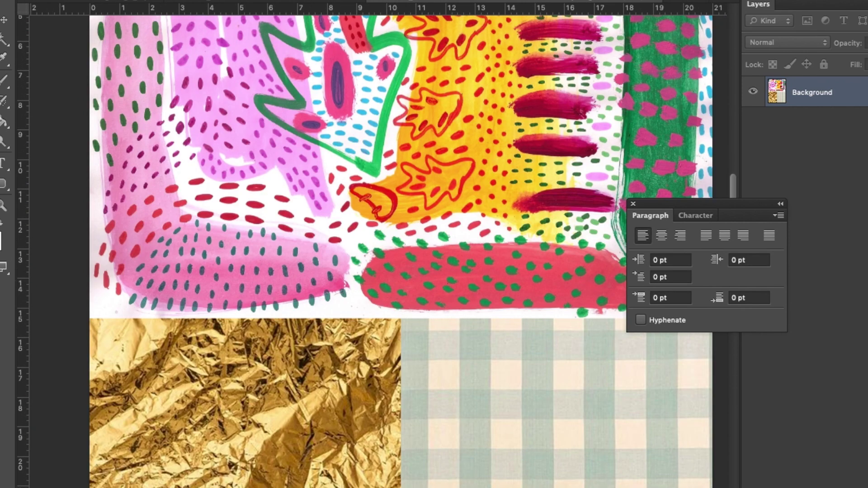
Find the collage sheet with the shed, paintbrush and potted plant in the Rookie Collages folder and open it
{"action": "left_click", "coordinate": [306, 2]}
{"action": "scroll", "coordinate": [403, 155], "scroll_direction": "up", "scroll_amount": 4}
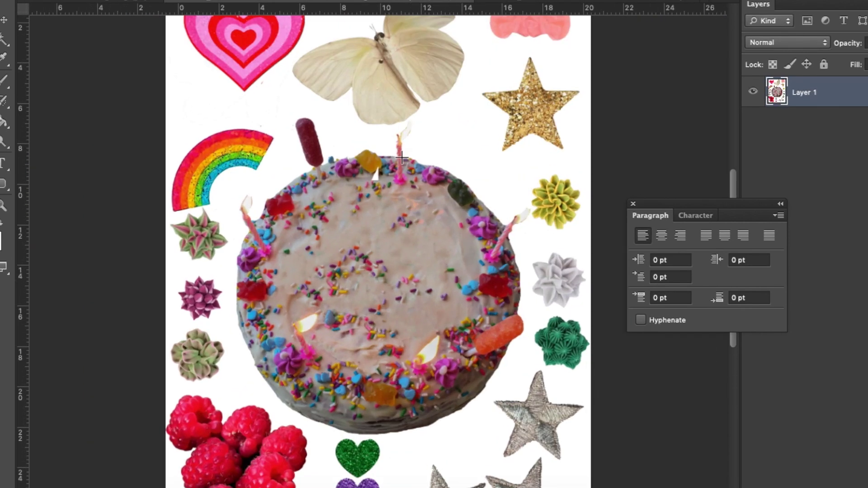
{"action": "scroll", "coordinate": [403, 156], "scroll_direction": "left", "scroll_amount": 3}
{"action": "left_click", "coordinate": [127, 484]}
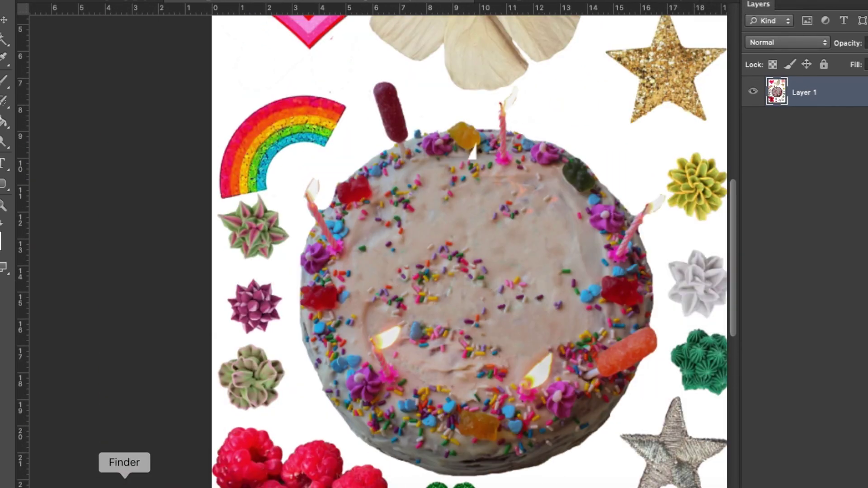
{"action": "scroll", "coordinate": [484, 126], "scroll_direction": "down", "scroll_amount": 15}
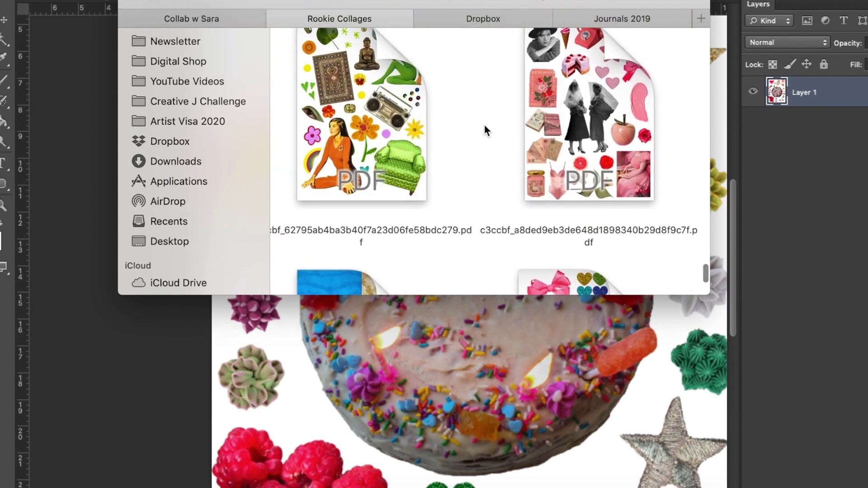
{"action": "scroll", "coordinate": [484, 126], "scroll_direction": "down", "scroll_amount": 2}
{"action": "left_click_drag", "start_coordinate": [424, 158], "coordinate": [358, 483]}
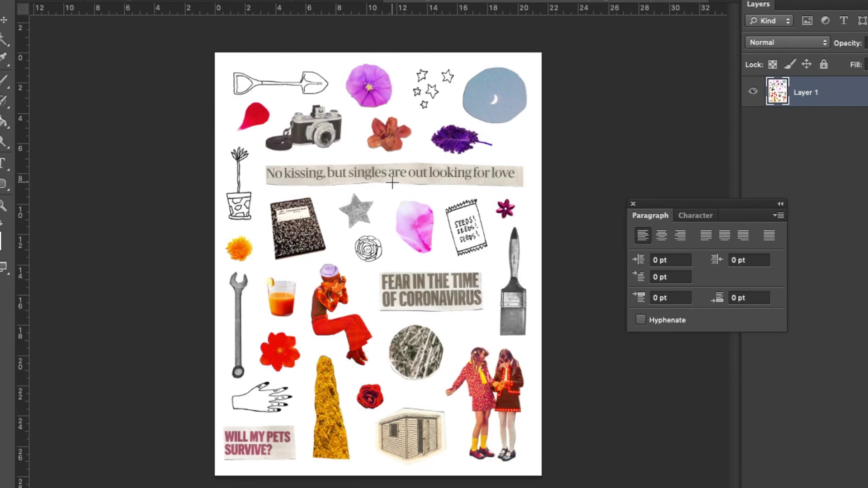
Select the wooden shed near the sheet's lower edge with a loose polygonal outline
{"action": "key", "text": "super+plus"}
{"action": "key", "text": "super+plus"}
{"action": "key", "text": "w"}
{"action": "left_click", "coordinate": [421, 322]}
{"action": "key", "text": "super+d"}
{"action": "scroll", "coordinate": [473, 213], "scroll_direction": "down", "scroll_amount": 10}
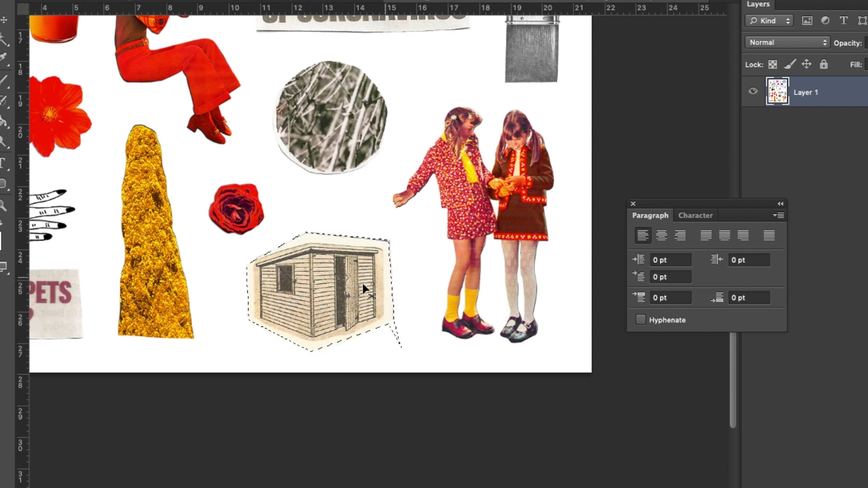
Copy the selected shed into a new blank landscape document
{"action": "key", "text": "super+x"}
{"action": "key", "text": "super+n"}
{"action": "key", "text": "Return"}
{"action": "key", "text": "super+v"}
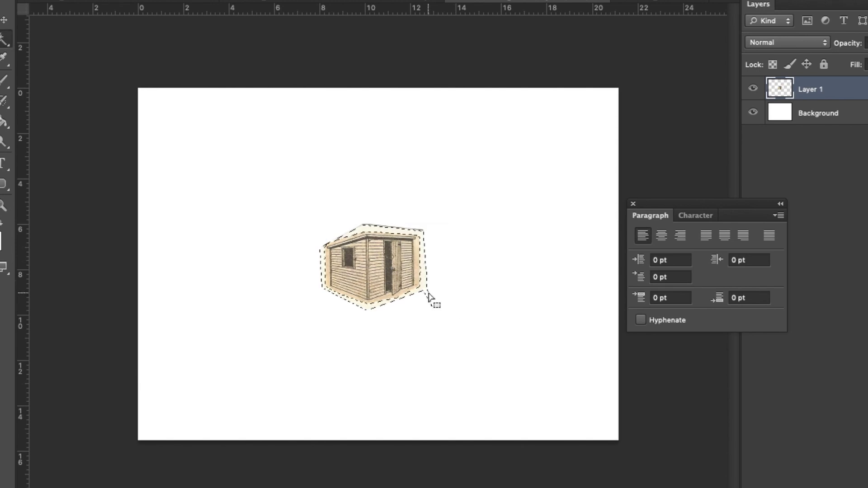
{"action": "key", "text": "super+shift+i"}
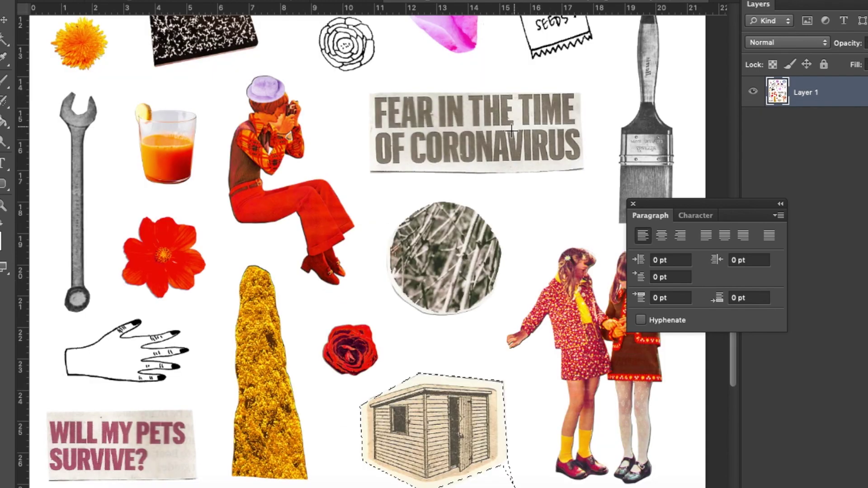
Select the pair of upturned legs on the CollagePage_4 sheet with a polygonal outline
{"action": "scroll", "coordinate": [511, 131], "scroll_direction": "up", "scroll_amount": 12}
{"action": "left_click", "coordinate": [78, 2]}
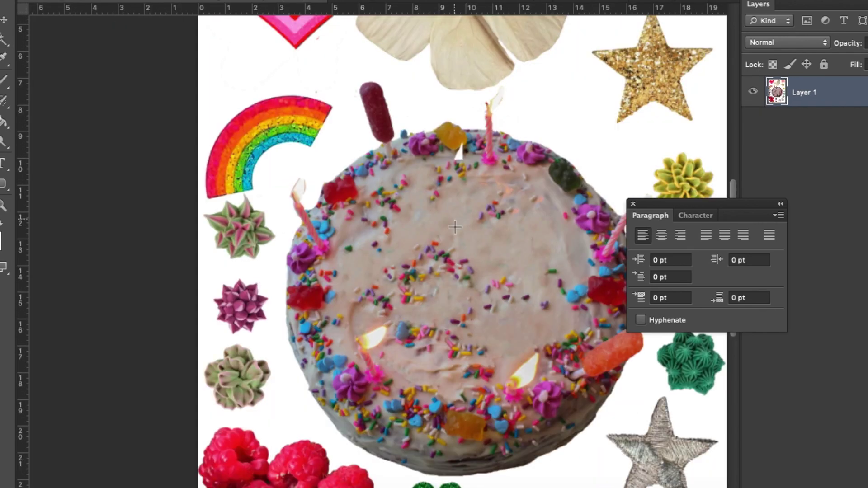
{"action": "left_click", "coordinate": [404, 1]}
{"action": "left_click", "coordinate": [734, 2]}
{"action": "left_click", "coordinate": [733, 5]}
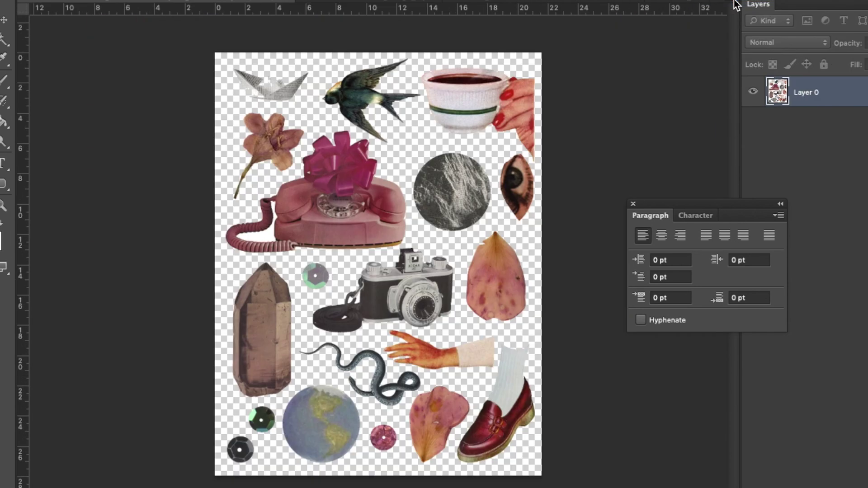
{"action": "left_click", "coordinate": [336, 2]}
{"action": "scroll", "coordinate": [434, 143], "scroll_direction": "down", "scroll_amount": 8}
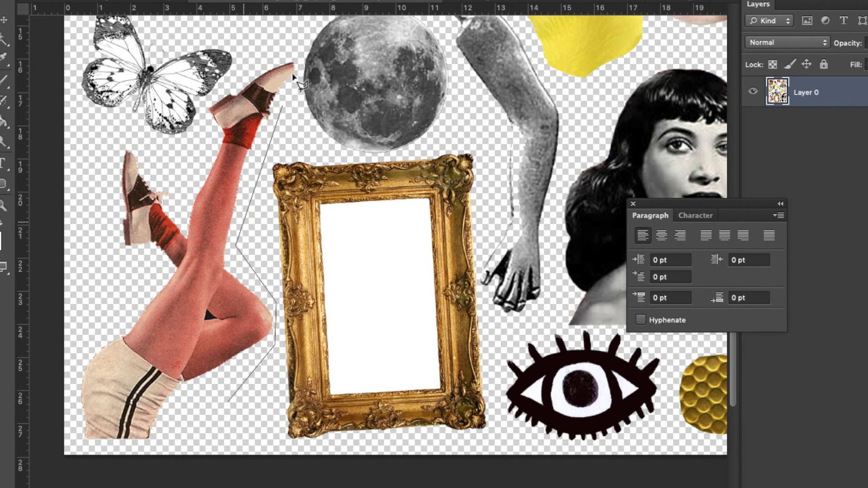
{"action": "left_click", "coordinate": [119, 133]}
{"action": "left_click", "coordinate": [45, 487]}
{"action": "left_click", "coordinate": [221, 441]}
{"action": "left_click", "coordinate": [228, 401]}
Bring the selected legs into the new collage document and place them at the lower left of the canvas
{"action": "left_click_drag", "start_coordinate": [324, 7], "coordinate": [497, 131]}
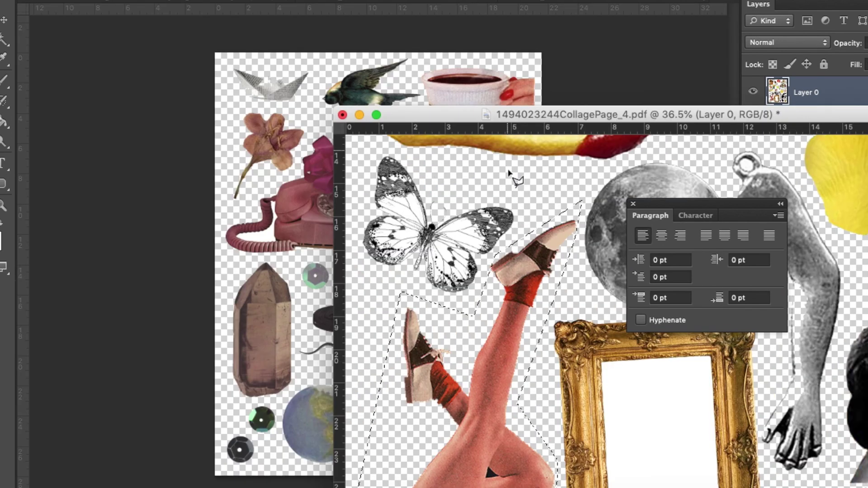
{"action": "left_click", "coordinate": [734, 2]}
{"action": "left_click", "coordinate": [735, 40]}
{"action": "key", "text": "ctrl+Tab"}
{"action": "left_click_drag", "start_coordinate": [486, 338], "coordinate": [251, 227]}
{"action": "left_click_drag", "start_coordinate": [252, 227], "coordinate": [274, 258]}
Enlarge the shed slightly and position it near the canvas centre beside the legs
{"action": "left_click", "coordinate": [853, 109]}
{"action": "key", "text": "super+t"}
{"action": "key", "text": "Return"}
{"action": "left_click_drag", "start_coordinate": [431, 224], "coordinate": [401, 256]}
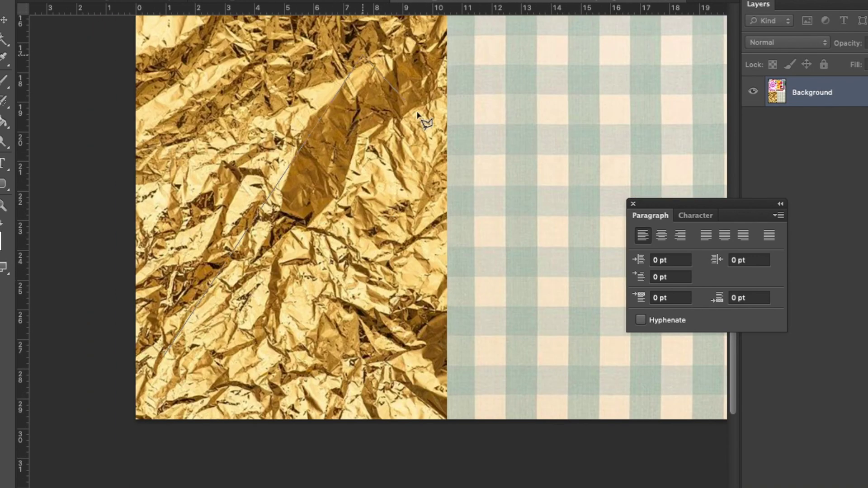
Cut a tapering wedge out of the gold foil texture and place it in the collage's upper-right corner
{"action": "double_click", "coordinate": [197, 382]}
{"action": "mouse_move", "coordinate": [394, 152]}
{"action": "left_mouse_down"}
{"action": "mouse_move", "coordinate": [711, 2]}
{"action": "mouse_move", "coordinate": [494, 144]}
{"action": "mouse_move", "coordinate": [705, 2]}
{"action": "mouse_move", "coordinate": [543, 110]}
{"action": "mouse_move", "coordinate": [596, 89]}
{"action": "left_mouse_up"}
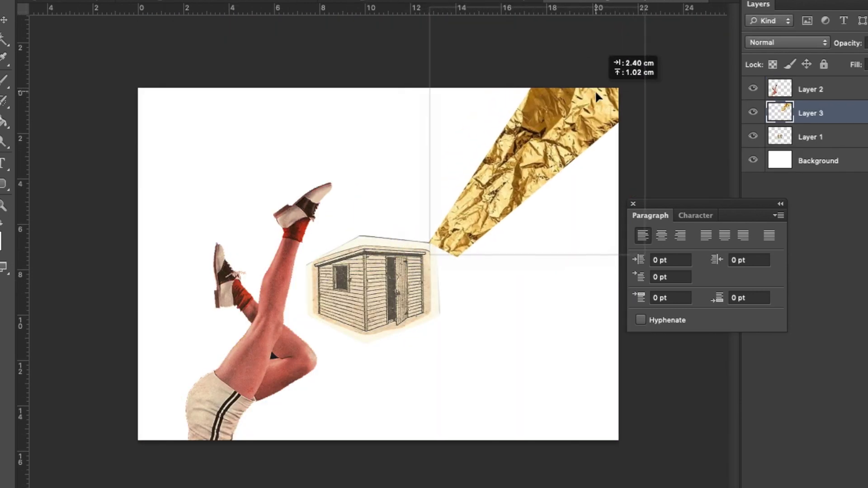
Enlarge the gold foil wedge and layer it behind the shed so it fans out to the upper-right corner
{"action": "key", "text": "ctrl+t"}
{"action": "left_click_drag", "start_coordinate": [422, 260], "coordinate": [381, 300]}
{"action": "left_click_drag", "start_coordinate": [613, 380], "coordinate": [579, 396]}
{"action": "key", "text": "Return"}
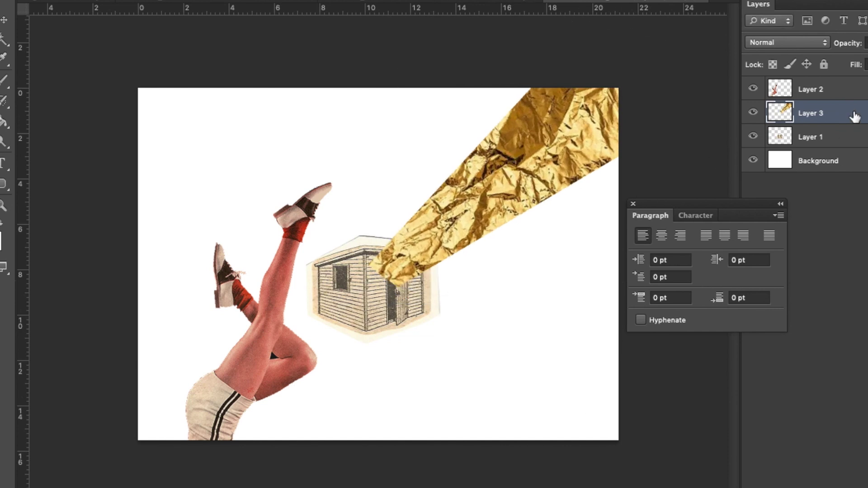
{"action": "left_click_drag", "start_coordinate": [855, 117], "coordinate": [850, 145]}
{"action": "left_click_drag", "start_coordinate": [560, 109], "coordinate": [603, 120]}
Try to fill a circular selection over the canvas's upper-left corner on a new layer
{"action": "key", "text": "m"}
{"action": "left_click_drag", "start_coordinate": [115, 57], "coordinate": [261, 204]}
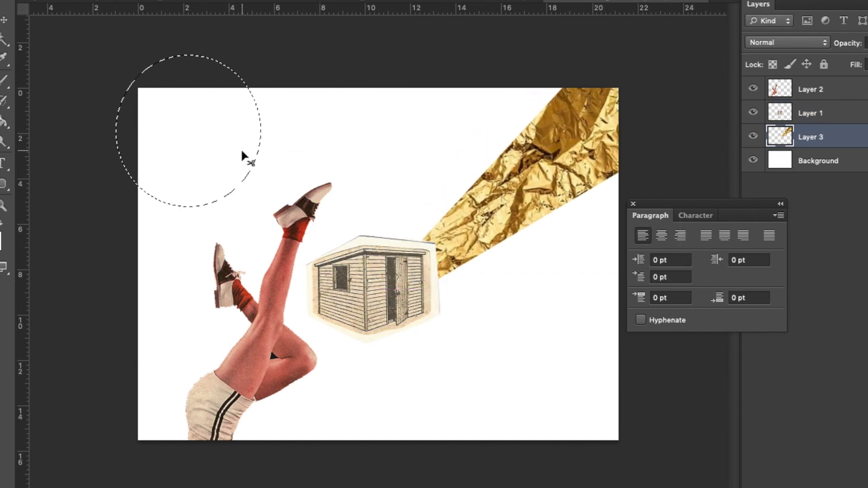
{"action": "key", "text": "ctrl+shift+n"}
{"action": "key", "text": "Return"}
{"action": "key", "text": "alt+BackSpace"}
{"action": "key", "text": "ctrl+d"}
{"action": "key", "text": "ctrl+alt+z"}
{"action": "key", "text": "ctrl+alt+z"}
Add another new layer beneath the shed for a circle in the upper-left corner
{"action": "left_click_drag", "start_coordinate": [118, 78], "coordinate": [261, 221]}
{"action": "mouse_move", "coordinate": [99, 44]}
{"action": "left_mouse_down"}
{"action": "mouse_move", "coordinate": [226, 215]}
{"action": "mouse_move", "coordinate": [262, 220]}
{"action": "left_mouse_up"}
{"action": "key", "text": "ctrl+shift+n"}
{"action": "key", "text": "Return"}
{"action": "key", "text": "f"}
{"action": "key", "text": "f"}
{"action": "key", "text": "f"}
{"action": "key", "text": "g"}
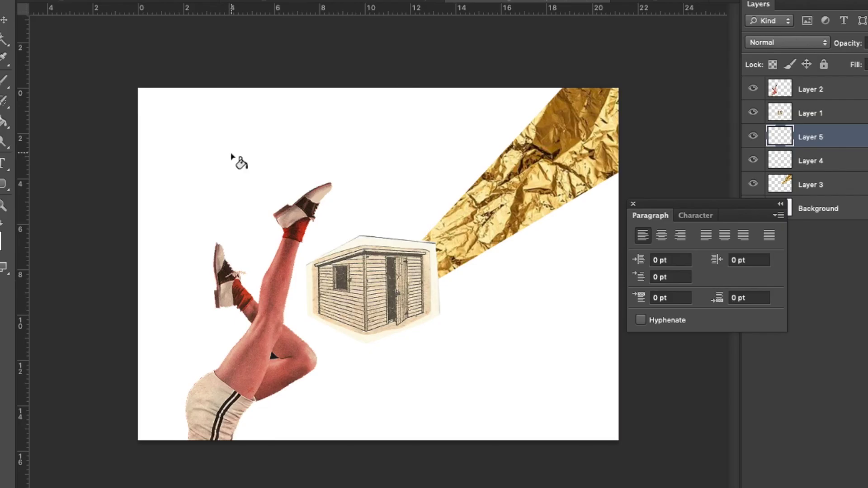
{"action": "left_click_drag", "start_coordinate": [94, 52], "coordinate": [262, 220]}
{"action": "left_click", "coordinate": [235, 146]}
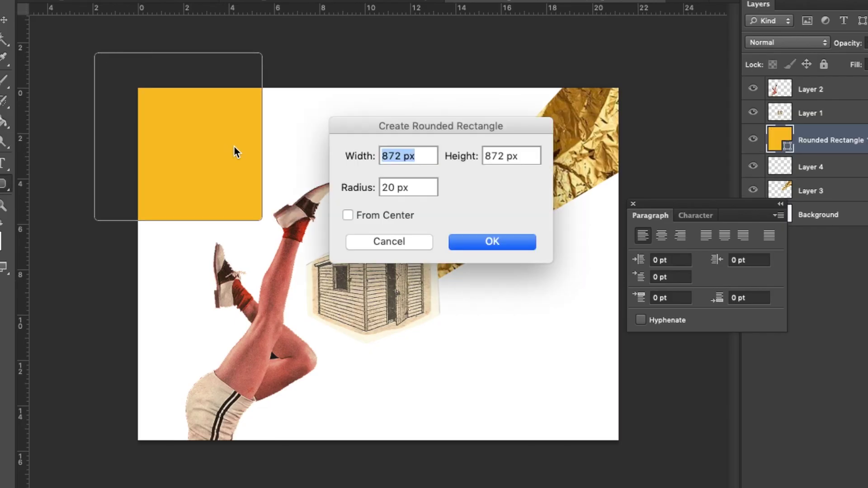
{"action": "key", "text": "Return"}
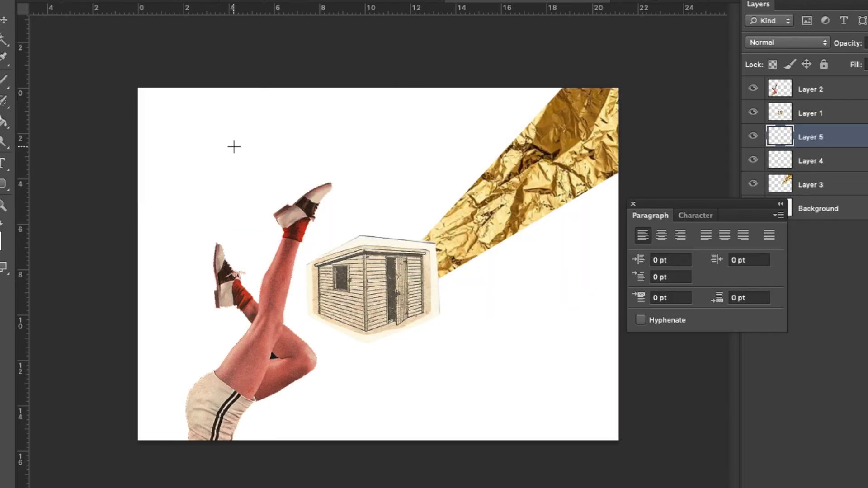
Create a circle overlapping the canvas's upper-left corner and fill it with the yellow-orange foreground colour
{"action": "left_click_drag", "start_coordinate": [114, 50], "coordinate": [261, 141]}
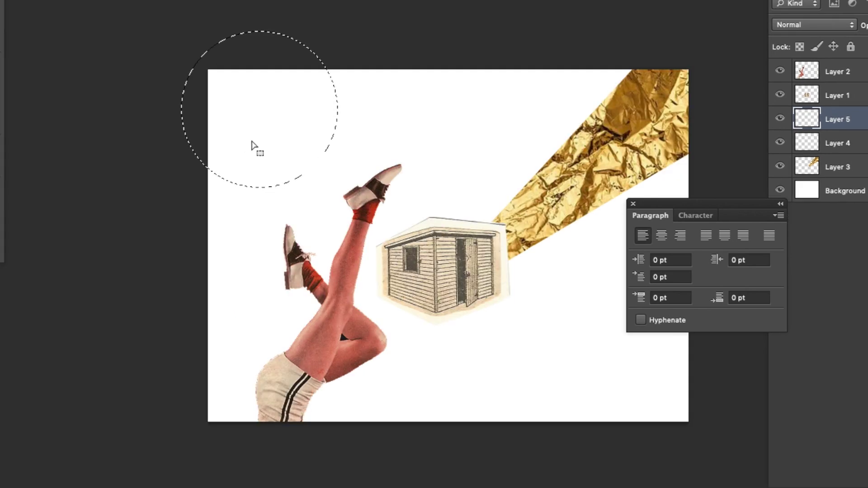
{"action": "key", "text": "f"}
{"action": "key", "text": "f"}
{"action": "key", "text": "f"}
{"action": "key", "text": "f"}
{"action": "key", "text": "f"}
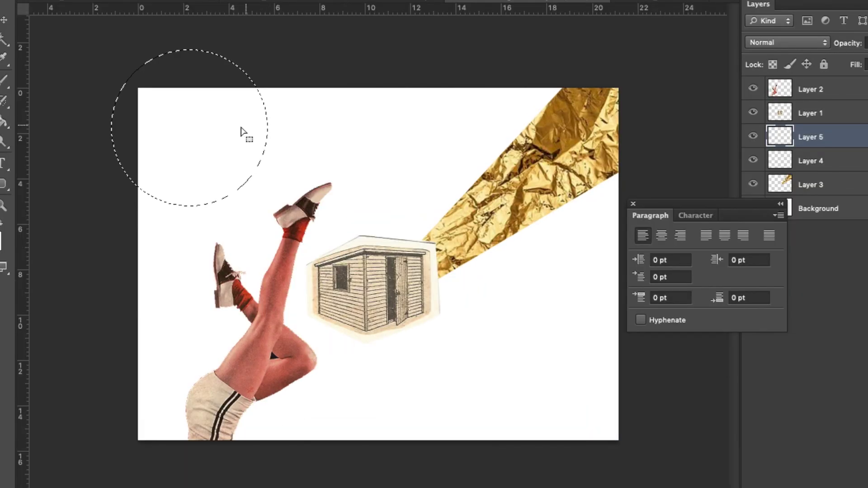
{"action": "key", "text": "alt+BackSpace"}
{"action": "key", "text": "ctrl+d"}
{"action": "key", "text": "v"}
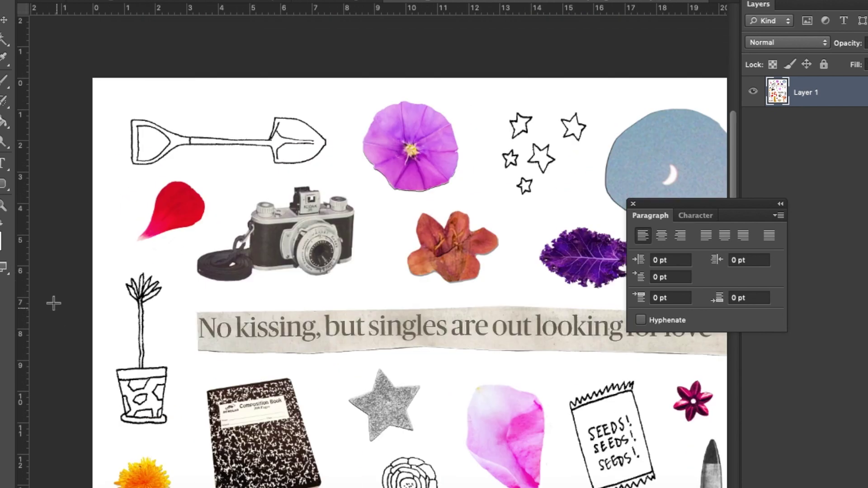
Select the potted plant drawing on the shed's source sheet and bring it into the collage over the yellow circle
{"action": "left_click_drag", "start_coordinate": [89, 258], "coordinate": [187, 456]}
{"action": "key", "text": "Delete"}
{"action": "mouse_move", "coordinate": [175, 413]}
{"action": "left_mouse_down"}
{"action": "mouse_move", "coordinate": [362, 25]}
{"action": "mouse_move", "coordinate": [364, 4]}
{"action": "left_mouse_up"}
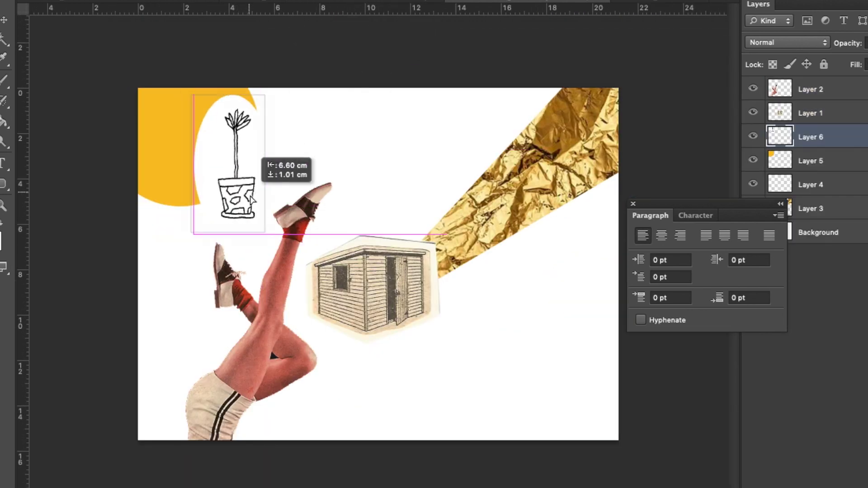
Set the plant layer's blend mode to Multiply and position the plant across the yellow circle's lower edge
{"action": "left_click", "coordinate": [775, 42]}
{"action": "left_click", "coordinate": [774, 82]}
{"action": "left_click_drag", "start_coordinate": [226, 151], "coordinate": [228, 160]}
{"action": "left_click_drag", "start_coordinate": [234, 215], "coordinate": [218, 223]}
{"action": "mouse_move", "coordinate": [290, 136]}
{"action": "left_mouse_down"}
{"action": "mouse_move", "coordinate": [380, 39]}
{"action": "mouse_move", "coordinate": [267, 120]}
{"action": "mouse_move", "coordinate": [285, 128]}
{"action": "mouse_move", "coordinate": [283, 121]}
{"action": "left_mouse_up"}
Preview the PDFs in the Rookie Collages folder and open the sheet with the black road and Stay Inn sign
{"action": "left_click", "coordinate": [128, 480]}
{"action": "scroll", "coordinate": [506, 148], "scroll_direction": "down", "scroll_amount": 3}
{"action": "key", "text": "space"}
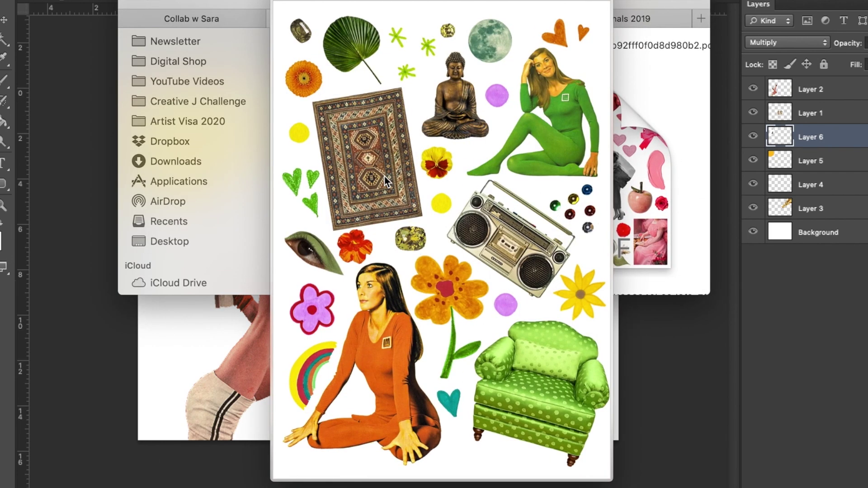
{"action": "key", "text": "Down"}
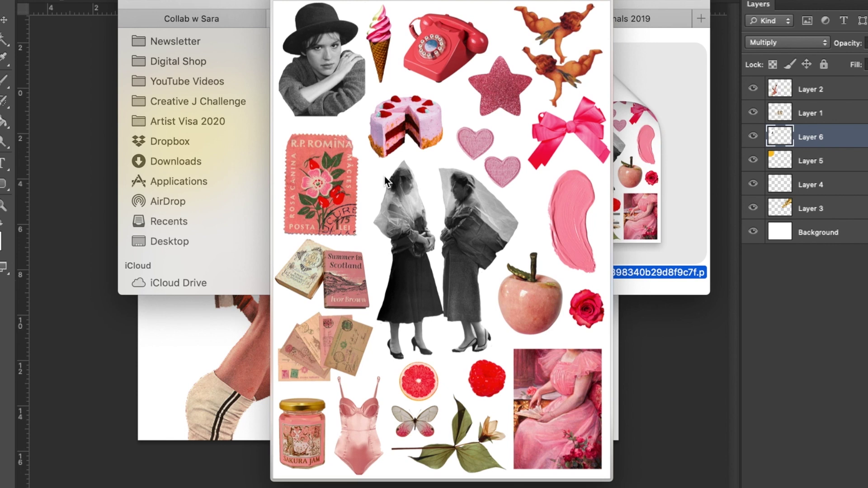
{"action": "key", "text": "Down"}
{"action": "key", "text": "Down"}
{"action": "key", "text": "space"}
{"action": "left_click_drag", "start_coordinate": [593, 168], "coordinate": [360, 481]}
{"action": "key", "text": "Return"}
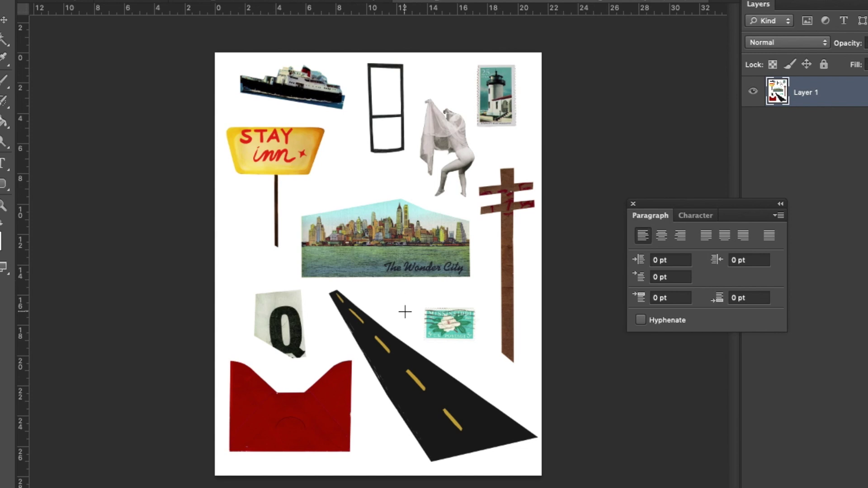
Remove the white background from the road sheet with the Magic Wand tool
{"action": "double_click", "coordinate": [849, 93]}
{"action": "key", "text": "Escape"}
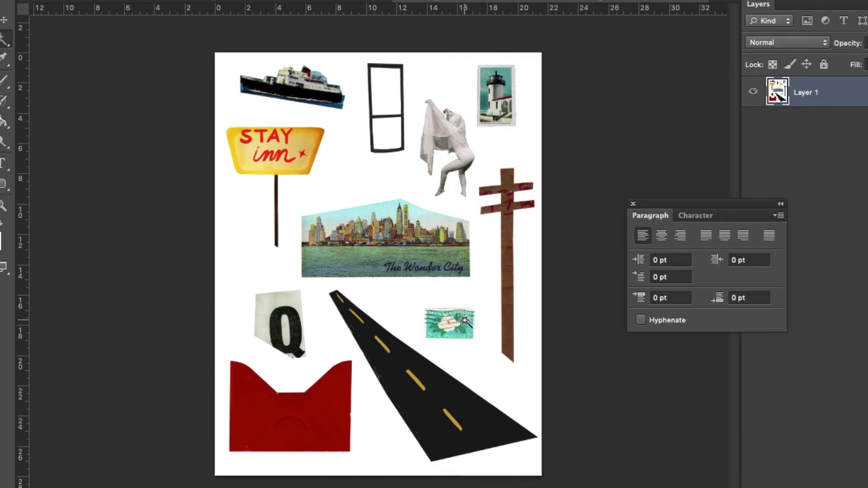
{"action": "scroll", "coordinate": [465, 322], "scroll_direction": "up", "scroll_amount": 5}
{"action": "scroll", "coordinate": [465, 321], "scroll_direction": "down", "scroll_amount": 3}
{"action": "left_click", "coordinate": [555, 306]}
{"action": "scroll", "coordinate": [547, 253], "scroll_direction": "down", "scroll_amount": 5}
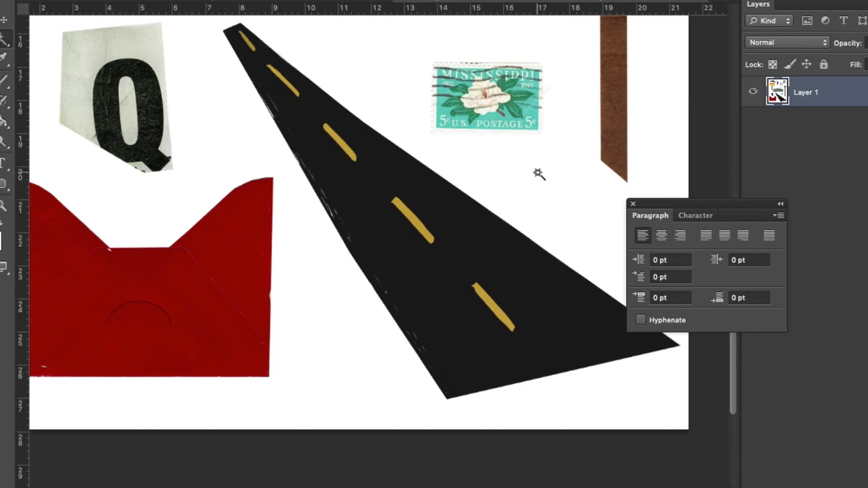
{"action": "key", "text": "Delete"}
{"action": "key", "text": "ctrl+d"}
Select the black road with a polygonal outline and bring it into the collage below the shed
{"action": "scroll", "coordinate": [538, 174], "scroll_direction": "down", "scroll_amount": 6}
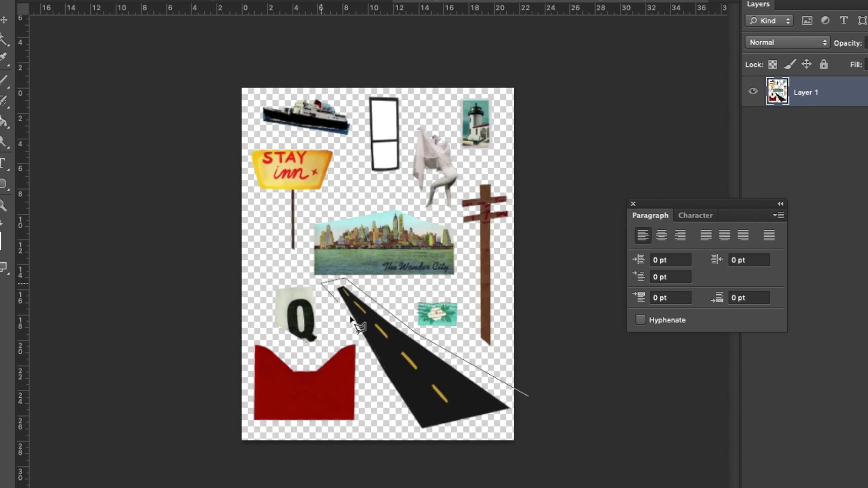
{"action": "double_click", "coordinate": [415, 478]}
{"action": "mouse_move", "coordinate": [407, 402]}
{"action": "left_mouse_down"}
{"action": "mouse_move", "coordinate": [140, 20]}
{"action": "mouse_move", "coordinate": [524, 317]}
{"action": "mouse_move", "coordinate": [563, 446]}
{"action": "left_mouse_up"}
Transform the road so it runs from the shed's base to the canvas's lower-right corner
{"action": "key", "text": "super+t"}
{"action": "left_click_drag", "start_coordinate": [537, 95], "coordinate": [478, 102]}
{"action": "left_click_drag", "start_coordinate": [521, 376], "coordinate": [531, 336]}
{"action": "key", "text": "Return"}
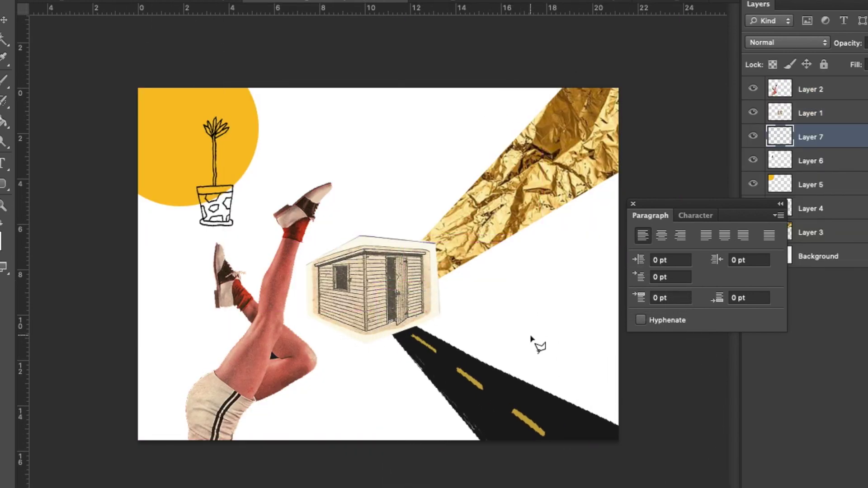
Select the glass of orange juice on the shed's source sheet with an elliptical selection
{"action": "left_click", "coordinate": [669, 2]}
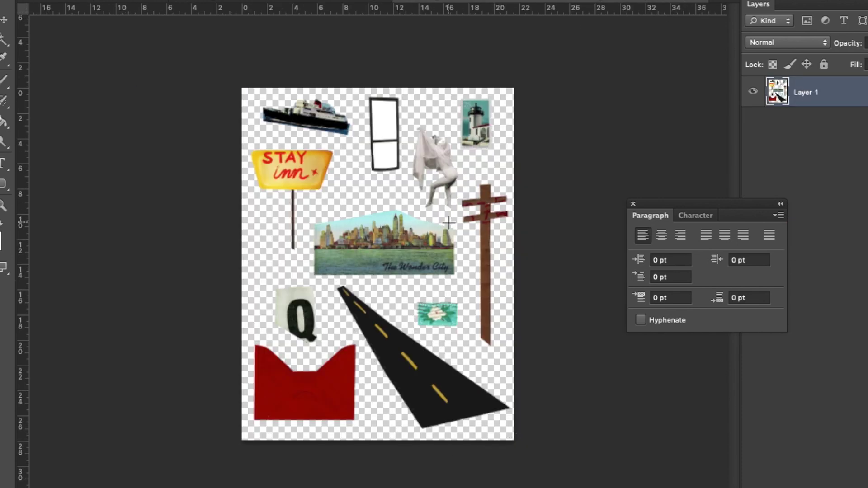
{"action": "key", "text": "ctrl+plus"}
{"action": "scroll", "coordinate": [280, 242], "scroll_direction": "right", "scroll_amount": 3}
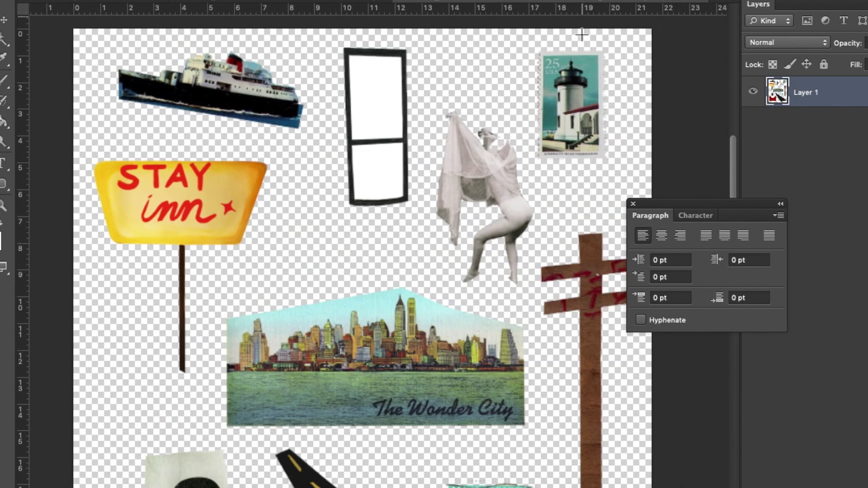
{"action": "left_click", "coordinate": [319, 3]}
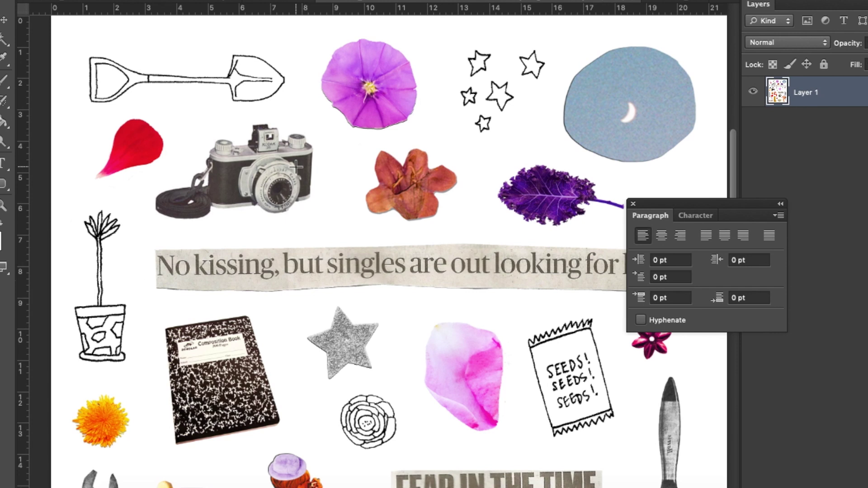
{"action": "scroll", "coordinate": [296, 168], "scroll_direction": "down", "scroll_amount": 10}
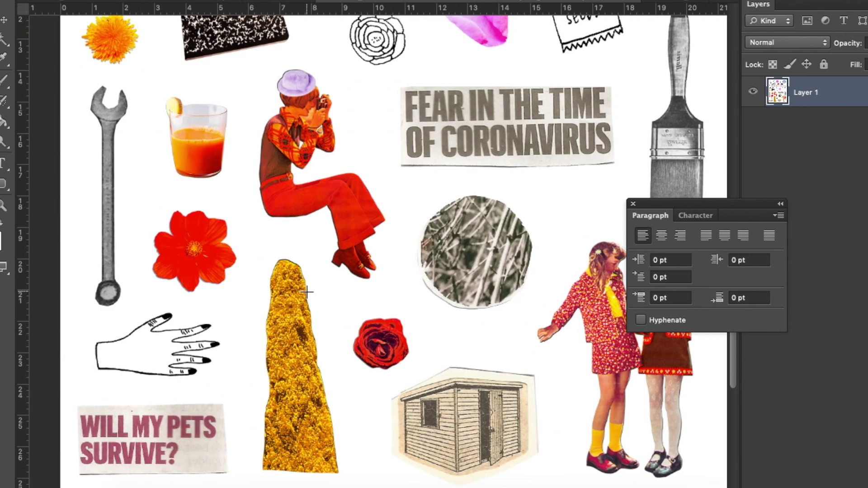
{"action": "scroll", "coordinate": [307, 293], "scroll_direction": "down", "scroll_amount": 1}
{"action": "scroll", "coordinate": [119, 33], "scroll_direction": "up", "scroll_amount": 3}
{"action": "mouse_move", "coordinate": [155, 132]}
{"action": "left_mouse_down"}
{"action": "mouse_move", "coordinate": [228, 237]}
{"action": "mouse_move", "coordinate": [213, 142]}
{"action": "left_mouse_up"}
{"action": "left_click_drag", "start_coordinate": [143, 123], "coordinate": [232, 245]}
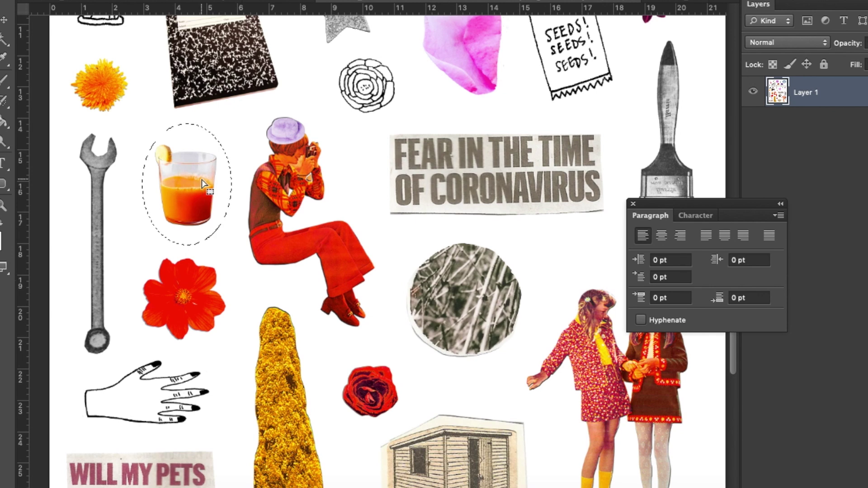
Bring the selected juice glass into the collage between the gold foil and the road
{"action": "left_click_drag", "start_coordinate": [202, 183], "coordinate": [270, 50]}
{"action": "left_click_drag", "start_coordinate": [290, 1], "coordinate": [505, 271]}
Trace the juice glass and its fruit slice with a polygonal outline and remove the surrounding white
{"action": "key", "text": "w"}
{"action": "scroll", "coordinate": [521, 283], "scroll_direction": "up", "scroll_amount": 5}
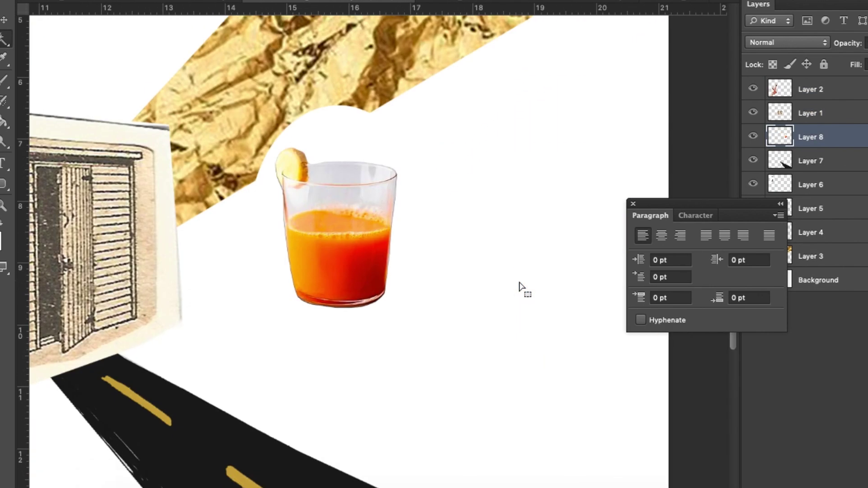
{"action": "key", "text": "l"}
{"action": "scroll", "coordinate": [400, 234], "scroll_direction": "up", "scroll_amount": 3}
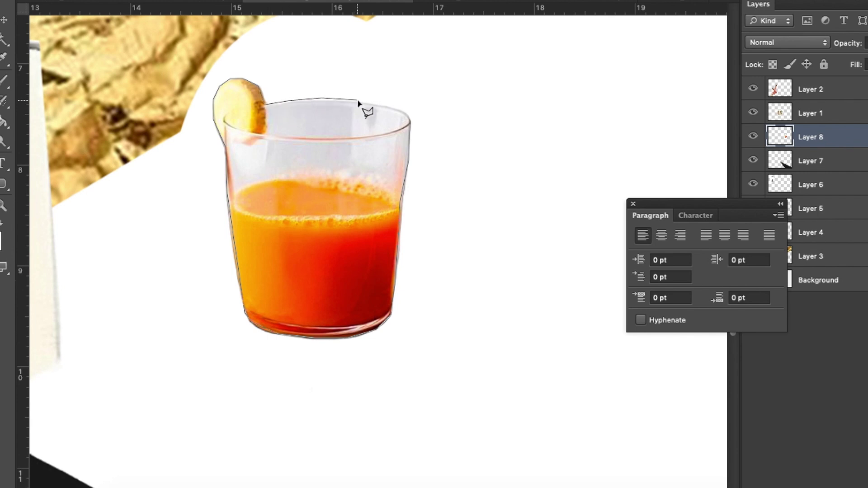
{"action": "left_click", "coordinate": [409, 118]}
{"action": "right_click", "coordinate": [393, 127]}
{"action": "key", "text": "Escape"}
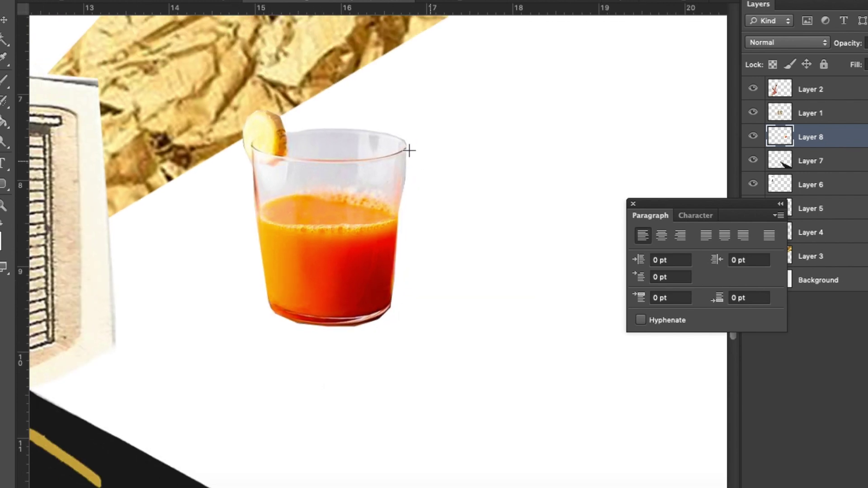
Move the trimmed juice glass down onto the black road
{"action": "key", "text": "super+minus"}
{"action": "key", "text": "super+minus"}
{"action": "key", "text": "super+minus"}
{"action": "left_click_drag", "start_coordinate": [511, 285], "coordinate": [533, 367]}
Switch to Finder and open the collage sheet with newsprint and crumpled brown paper from the Rookie Collages folder in Photoshop
{"action": "left_click", "coordinate": [125, 486]}
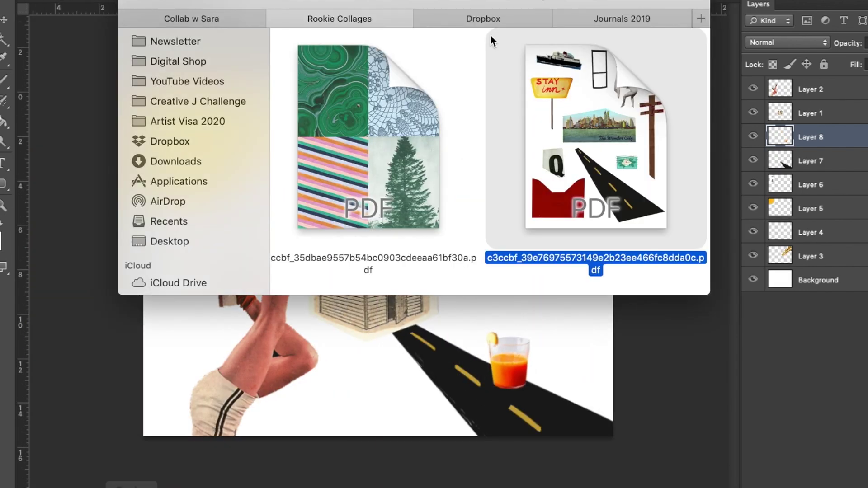
{"action": "left_click_drag", "start_coordinate": [706, 292], "coordinate": [867, 423]}
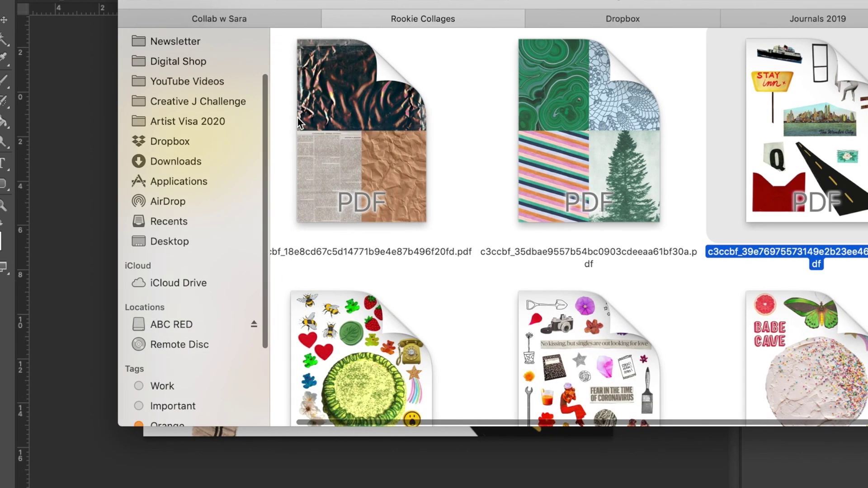
{"action": "left_click", "coordinate": [329, 116]}
{"action": "key", "text": "space"}
{"action": "key", "text": "space"}
{"action": "left_click_drag", "start_coordinate": [349, 149], "coordinate": [359, 486]}
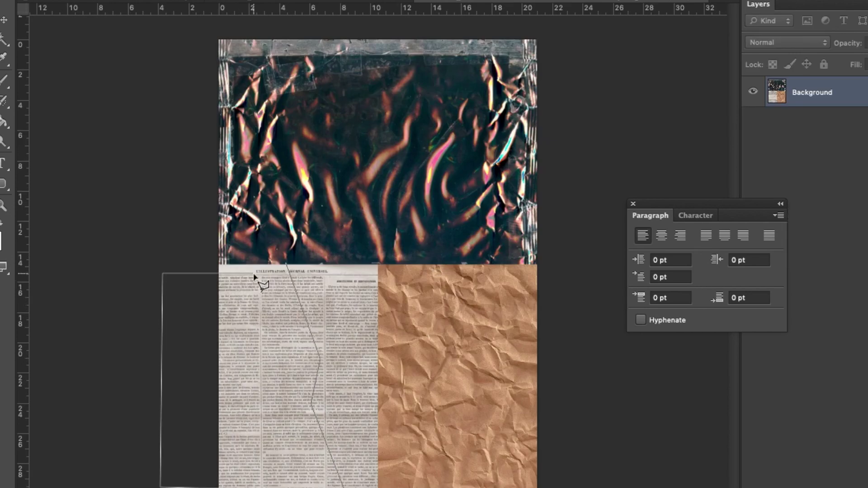
Bring the newsprint piece with the slanted edge into the collage and transform it to cover the canvas's left side
{"action": "left_click_drag", "start_coordinate": [275, 301], "coordinate": [150, 317]}
{"action": "key", "text": "ctrl+t"}
{"action": "left_click_drag", "start_coordinate": [319, 456], "coordinate": [353, 487]}
{"action": "left_click_drag", "start_coordinate": [283, 296], "coordinate": [305, 290]}
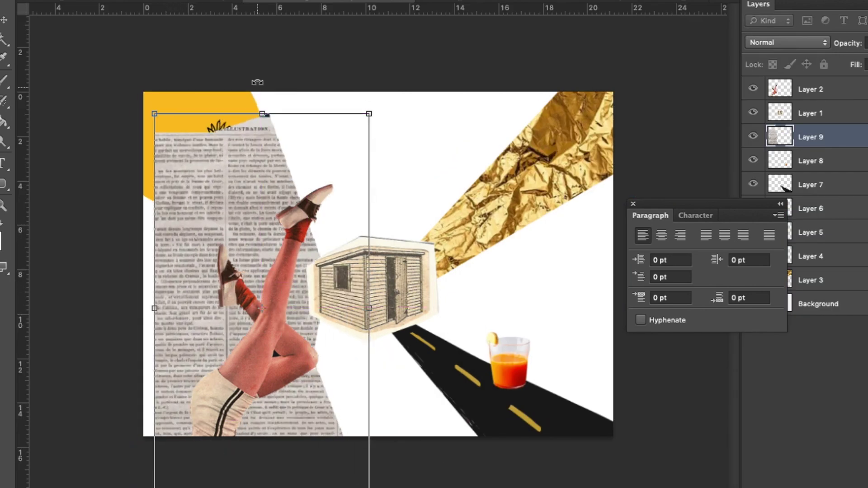
{"action": "left_click_drag", "start_coordinate": [152, 107], "coordinate": [129, 70]}
{"action": "double_click", "coordinate": [168, 145]}
Place the newsprint layer directly above the background and set the yellow circle's blend mode to Multiply
{"action": "left_click_drag", "start_coordinate": [858, 135], "coordinate": [848, 290]}
{"action": "left_click", "coordinate": [633, 204]}
{"action": "left_click", "coordinate": [810, 208]}
{"action": "mouse_move", "coordinate": [233, 107]}
{"action": "left_mouse_down"}
{"action": "mouse_move", "coordinate": [210, 106]}
{"action": "mouse_move", "coordinate": [509, 207]}
{"action": "mouse_move", "coordinate": [209, 97]}
{"action": "mouse_move", "coordinate": [235, 102]}
{"action": "left_mouse_up"}
{"action": "left_click", "coordinate": [787, 42]}
{"action": "left_click", "coordinate": [804, 87]}
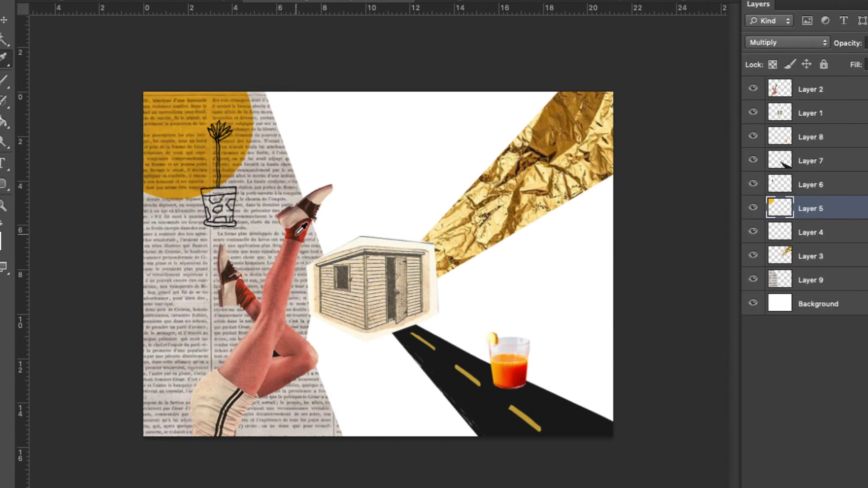
Paint a dot in the sock's red beside the gold foil and a light orange dot sampled from the juice at the canvas's right edge
{"action": "left_click", "coordinate": [302, 220]}
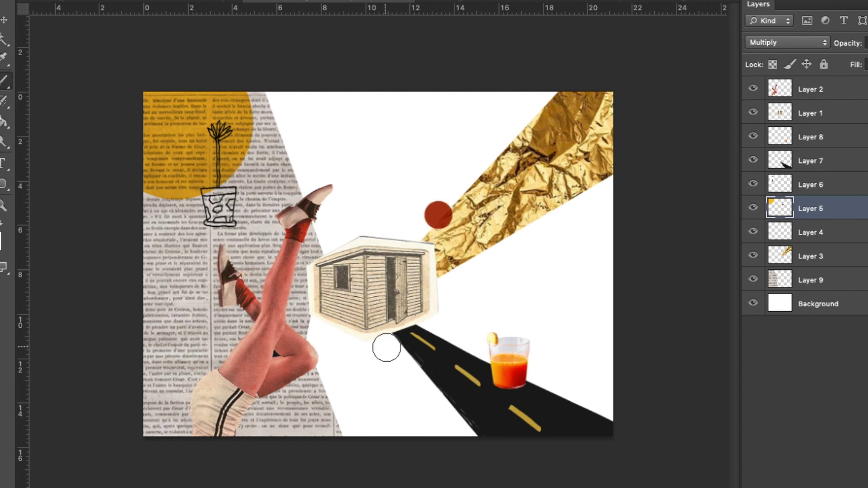
{"action": "left_click", "coordinate": [520, 356]}
{"action": "key", "text": "b"}
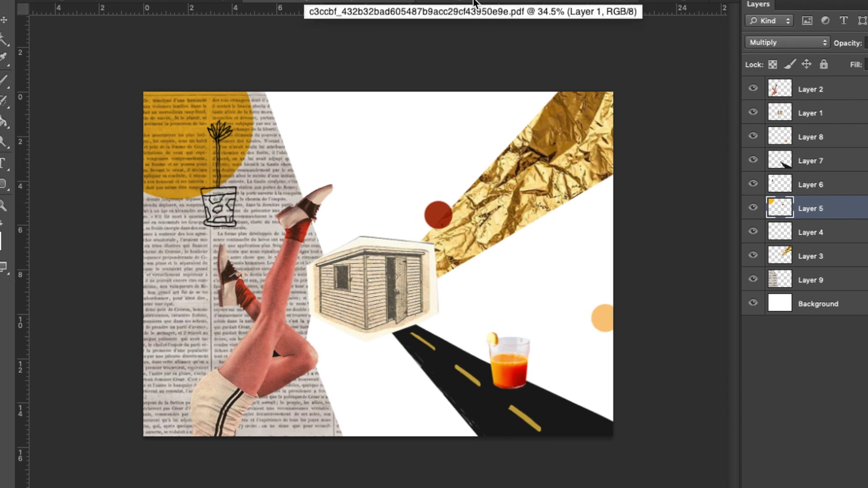
Select the line-drawn hand on its source sheet and bring it into the collage
{"action": "left_click", "coordinate": [474, 1]}
{"action": "scroll", "coordinate": [353, 234], "scroll_direction": "down", "scroll_amount": 4}
{"action": "mouse_move", "coordinate": [137, 222]}
{"action": "left_mouse_down"}
{"action": "mouse_move", "coordinate": [244, 230]}
{"action": "mouse_move", "coordinate": [292, 283]}
{"action": "mouse_move", "coordinate": [304, 119]}
{"action": "mouse_move", "coordinate": [355, 35]}
{"action": "mouse_move", "coordinate": [439, 128]}
{"action": "mouse_move", "coordinate": [430, 365]}
{"action": "mouse_move", "coordinate": [393, 388]}
{"action": "mouse_move", "coordinate": [400, 376]}
{"action": "left_mouse_up"}
{"action": "left_click", "coordinate": [293, 224]}
Set the hand's blend mode to Multiply and transform it to fit between the legs and the road
{"action": "left_click", "coordinate": [823, 45]}
{"action": "left_click", "coordinate": [819, 80]}
{"action": "key", "text": "super+t"}
{"action": "left_click_drag", "start_coordinate": [473, 281], "coordinate": [460, 266]}
{"action": "key", "text": "Return"}
{"action": "mouse_move", "coordinate": [305, 141]}
{"action": "left_mouse_down"}
{"action": "mouse_move", "coordinate": [361, 116]}
{"action": "mouse_move", "coordinate": [473, 146]}
{"action": "mouse_move", "coordinate": [353, 136]}
{"action": "mouse_move", "coordinate": [505, 171]}
{"action": "left_mouse_up"}
{"action": "key", "text": "ctrl+z"}
{"action": "key", "text": "ctrl+z"}
{"action": "key", "text": "p"}
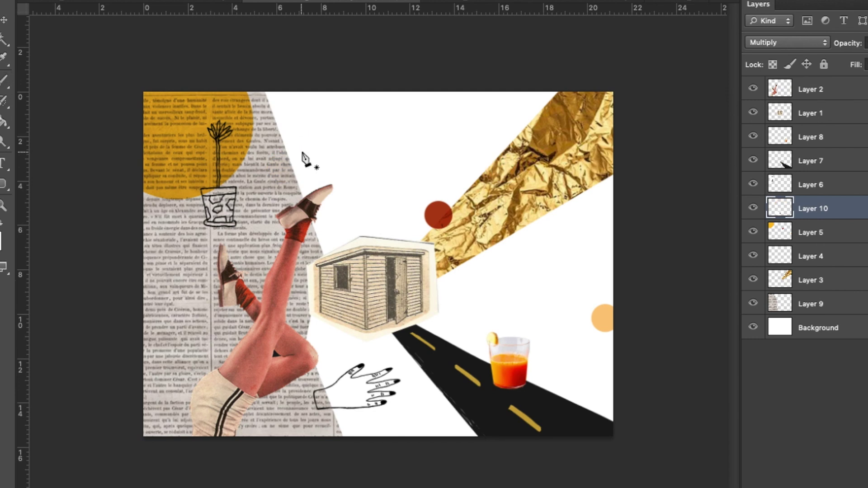
Add the text "where" in the white area above the shed and enlarge it
{"action": "left_click", "coordinate": [333, 159]}
{"action": "type", "text": "where"}
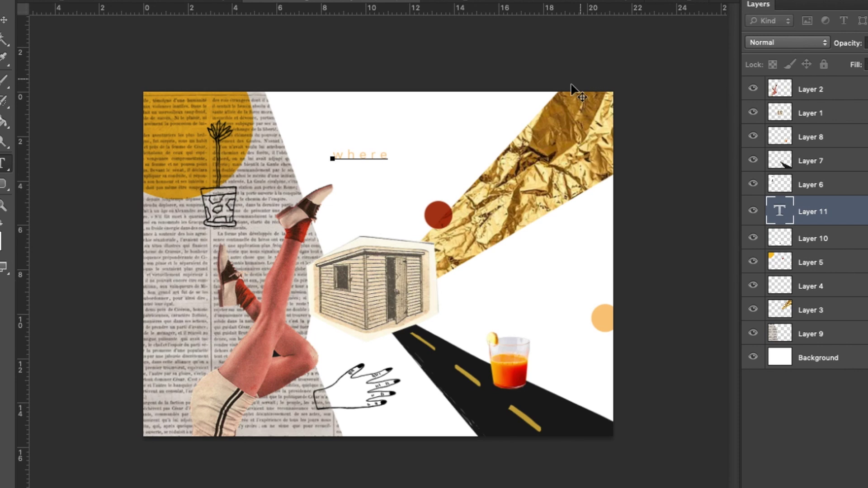
{"action": "left_click", "coordinate": [854, 222]}
{"action": "key", "text": "super+t"}
{"action": "left_click_drag", "start_coordinate": [406, 134], "coordinate": [447, 131]}
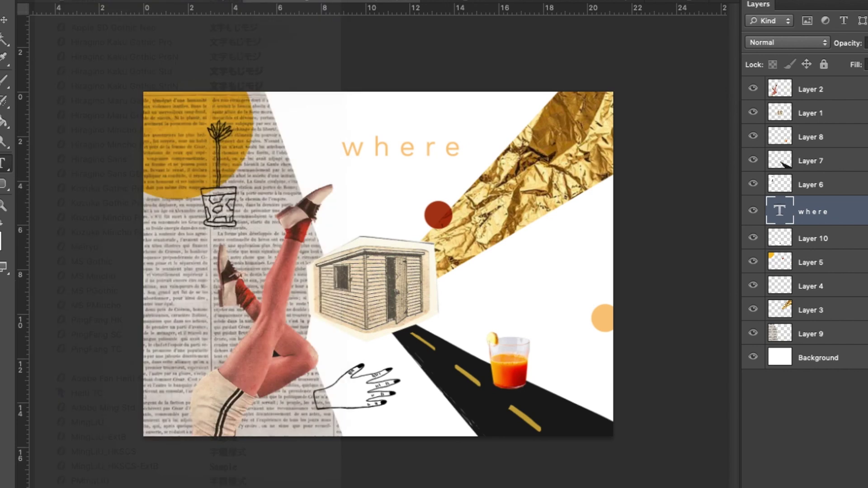
Change the font of the word "where" to Courier New
{"action": "key", "text": "Down"}
{"action": "key", "text": "ctrl+z"}
{"action": "left_click_drag", "start_coordinate": [456, 147], "coordinate": [446, 144]}
{"action": "left_click", "coordinate": [699, 1]}
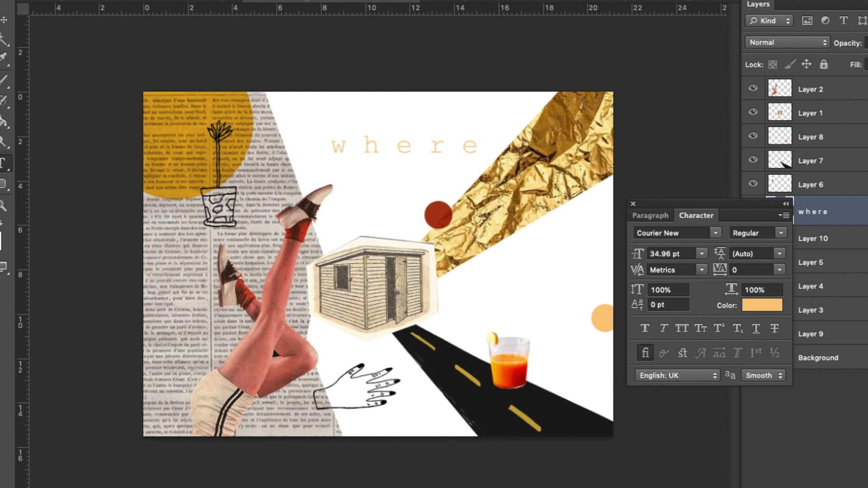
Underline the word "where" and change its colour to a dark brown
{"action": "left_click", "coordinate": [755, 328]}
{"action": "left_click", "coordinate": [762, 305]}
{"action": "left_click", "coordinate": [583, 352]}
{"action": "left_click_drag", "start_coordinate": [585, 351], "coordinate": [598, 340]}
{"action": "key", "text": "Return"}
Duplicate the word "where" into the white area below the gold foil and change the copy to "is"
{"action": "left_click_drag", "start_coordinate": [479, 167], "coordinate": [596, 287]}
{"action": "key", "text": "super+j"}
{"action": "triple_click", "coordinate": [589, 269]}
{"action": "type", "text": "is"}
{"action": "left_click", "coordinate": [839, 230]}
Add a separate text layer for "hope" beside the shed and reduce the size of the word "is"
{"action": "left_click_drag", "start_coordinate": [473, 298], "coordinate": [510, 284]}
{"action": "left_click", "coordinate": [462, 305]}
{"action": "type", "text": "m"}
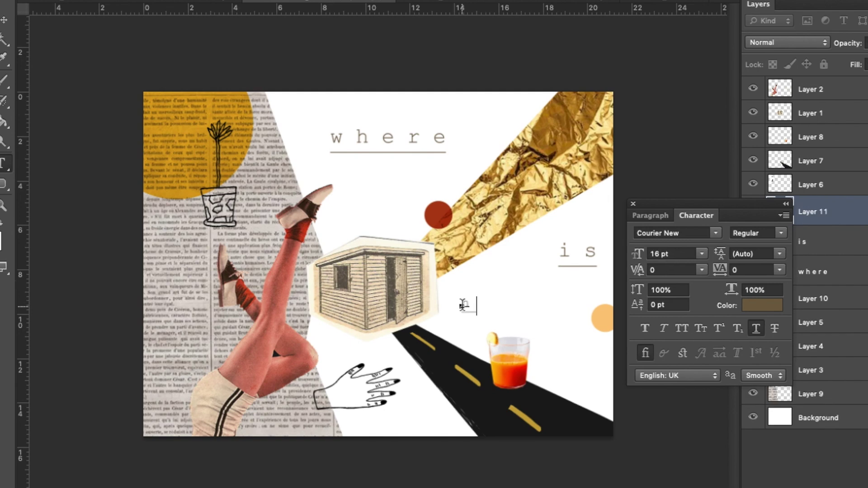
{"action": "left_click", "coordinate": [802, 211]}
{"action": "triple_click", "coordinate": [589, 255]}
{"action": "mouse_move", "coordinate": [639, 255]}
{"action": "left_mouse_down"}
{"action": "mouse_move", "coordinate": [629, 257]}
{"action": "mouse_move", "coordinate": [652, 255]}
{"action": "left_mouse_up"}
Place the word "hope" at 31 pt below the shed and raise its layer to the top of the stack
{"action": "left_click", "coordinate": [802, 208]}
{"action": "left_click", "coordinate": [471, 310]}
{"action": "key", "text": "super+Return"}
{"action": "left_click_drag", "start_coordinate": [546, 302], "coordinate": [283, 384]}
{"action": "left_click_drag", "start_coordinate": [823, 94], "coordinate": [828, 84]}
{"action": "left_click_drag", "start_coordinate": [836, 202], "coordinate": [847, 86]}
{"action": "left_click_drag", "start_coordinate": [354, 392], "coordinate": [513, 405]}
Transform the line-drawn hand so it reaches in from the canvas's right edge toward the juice glass
{"action": "left_click", "coordinate": [753, 118]}
{"action": "left_click", "coordinate": [753, 118]}
{"action": "mouse_move", "coordinate": [737, 204]}
{"action": "left_mouse_down"}
{"action": "mouse_move", "coordinate": [698, 56]}
{"action": "mouse_move", "coordinate": [673, 57]}
{"action": "left_mouse_up"}
{"action": "left_click", "coordinate": [754, 166]}
{"action": "left_click", "coordinate": [754, 166]}
{"action": "left_click", "coordinate": [792, 298]}
{"action": "mouse_move", "coordinate": [489, 390]}
{"action": "left_mouse_down"}
{"action": "mouse_move", "coordinate": [390, 292]}
{"action": "mouse_move", "coordinate": [294, 330]}
{"action": "mouse_move", "coordinate": [593, 297]}
{"action": "left_mouse_up"}
{"action": "key", "text": "super+t"}
{"action": "mouse_move", "coordinate": [470, 303]}
{"action": "left_mouse_down"}
{"action": "mouse_move", "coordinate": [543, 300]}
{"action": "mouse_move", "coordinate": [420, 308]}
{"action": "mouse_move", "coordinate": [580, 326]}
{"action": "mouse_move", "coordinate": [543, 325]}
{"action": "mouse_move", "coordinate": [559, 364]}
{"action": "mouse_move", "coordinate": [565, 356]}
{"action": "left_mouse_up"}
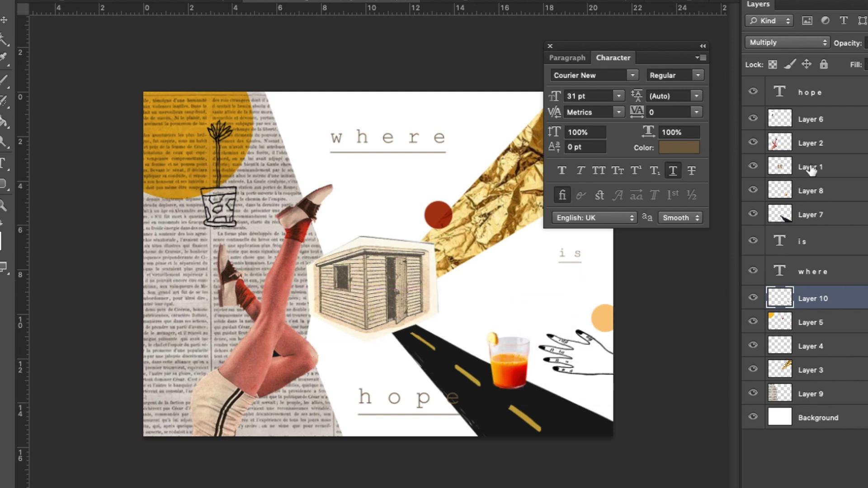
Move the light orange dot down behind the hand and shift the word "is" slightly lower
{"action": "key", "text": "m"}
{"action": "left_click_drag", "start_coordinate": [579, 292], "coordinate": [638, 356]}
{"action": "left_click", "coordinate": [832, 320]}
{"action": "left_click_drag", "start_coordinate": [612, 304], "coordinate": [618, 339]}
{"action": "key", "text": "super+d"}
{"action": "left_click", "coordinate": [823, 242]}
{"action": "left_click_drag", "start_coordinate": [590, 241], "coordinate": [590, 260]}
Draw a rounded rectangle over the word "hope", on top of the layer stack, and fill it with orange
{"action": "left_click_drag", "start_coordinate": [353, 387], "coordinate": [466, 409]}
{"action": "left_click_drag", "start_coordinate": [814, 242], "coordinate": [820, 85]}
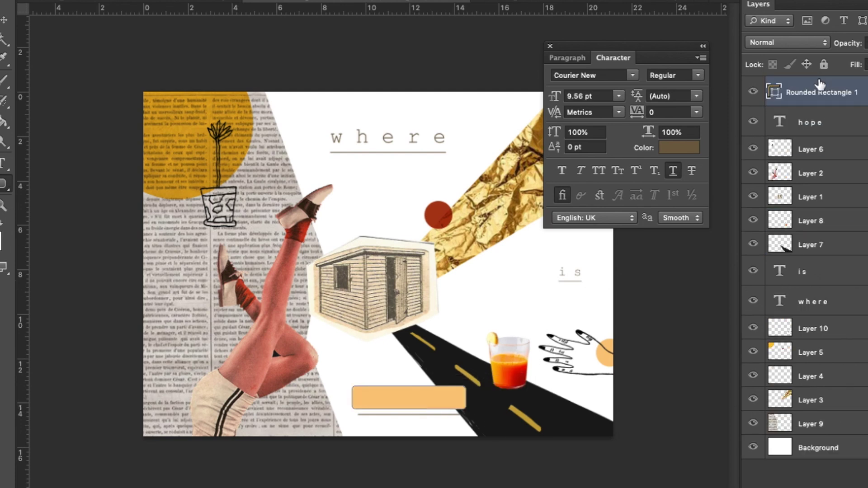
{"action": "double_click", "coordinate": [773, 92]}
{"action": "left_click", "coordinate": [503, 361]}
{"action": "key", "text": "Return"}
Place the "hope" text above the orange rectangle and set it in white all caps without an underline
{"action": "left_click_drag", "start_coordinate": [845, 131], "coordinate": [842, 86]}
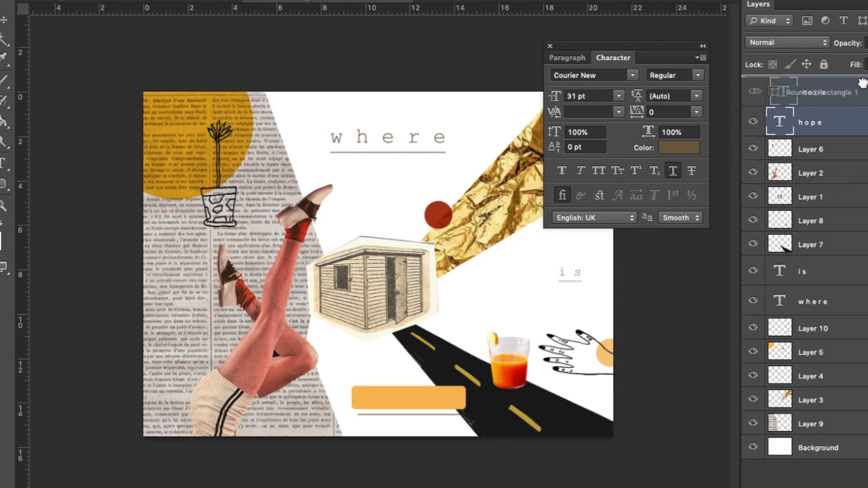
{"action": "left_click", "coordinate": [679, 147]}
{"action": "left_click", "coordinate": [518, 236]}
{"action": "key", "text": "Return"}
{"action": "left_click", "coordinate": [599, 170]}
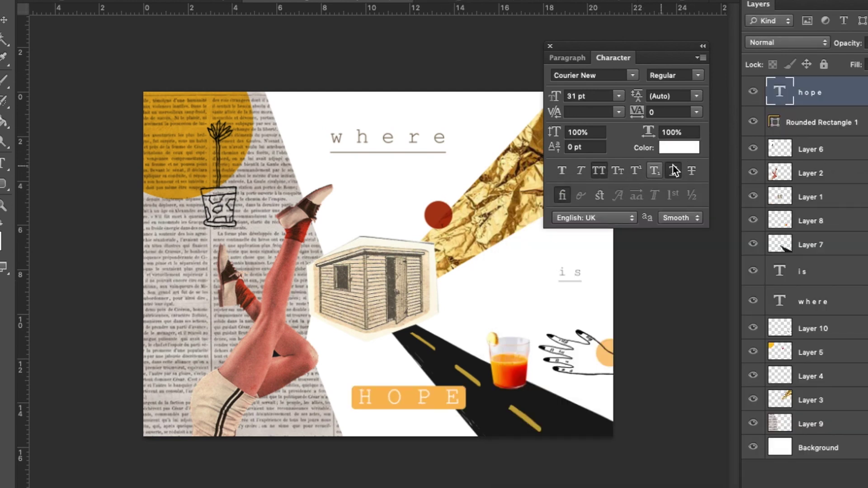
Set the word "HOPE" in Bold Italic and scale it down inside the orange rectangle
{"action": "left_click", "coordinate": [674, 75]}
{"action": "left_click", "coordinate": [687, 104]}
{"action": "key", "text": "ctrl+t"}
{"action": "left_click_drag", "start_coordinate": [461, 413], "coordinate": [455, 384]}
{"action": "key", "text": "Return"}
Add a question mark after "HOPE" and rescale the text to fit the orange rectangle
{"action": "left_click", "coordinate": [439, 392]}
{"action": "key", "text": "ctrl+Return"}
{"action": "key", "text": "ctrl+t"}
{"action": "key", "text": "Return"}
Change the text to "HOME?" and nudge it right to centre it in the orange rectangle
{"action": "left_click", "coordinate": [412, 393]}
{"action": "key", "text": "BackSpace"}
{"action": "type", "text": "m"}
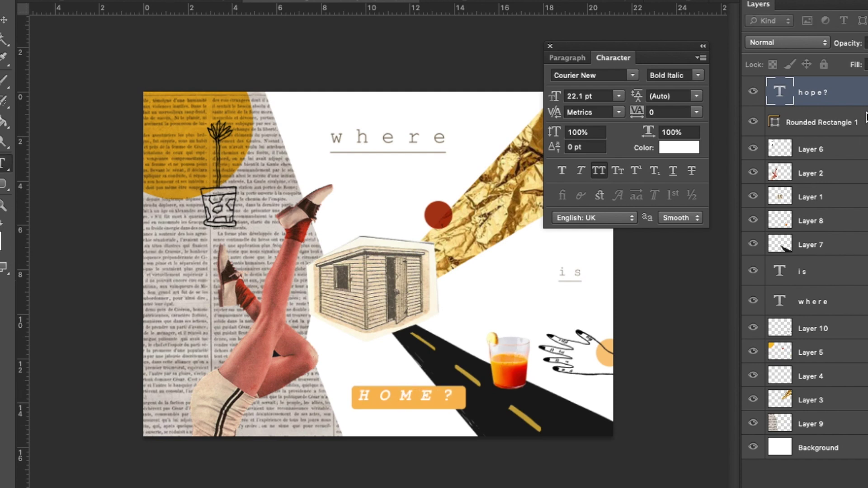
{"action": "key", "text": "ctrl+Return"}
{"action": "key", "text": "ctrl+shift+Right"}
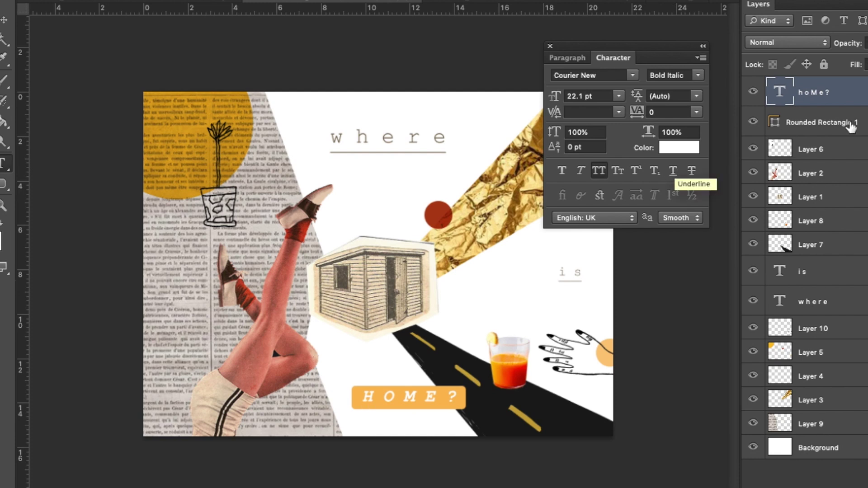
Lower the opacity of the orange rectangle behind "HOME?"
{"action": "left_click", "coordinate": [836, 127]}
{"action": "left_click_drag", "start_coordinate": [839, 51], "coordinate": [844, 50]}
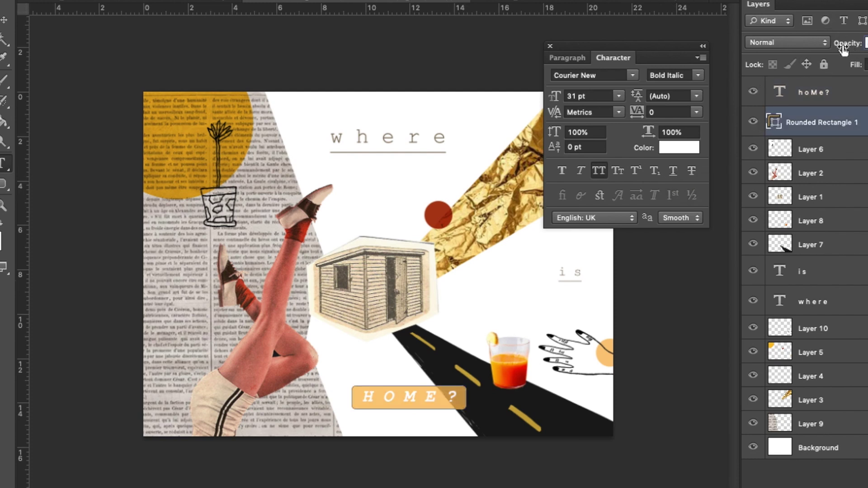
{"action": "left_click", "coordinate": [790, 47]}
{"action": "left_click", "coordinate": [774, 77]}
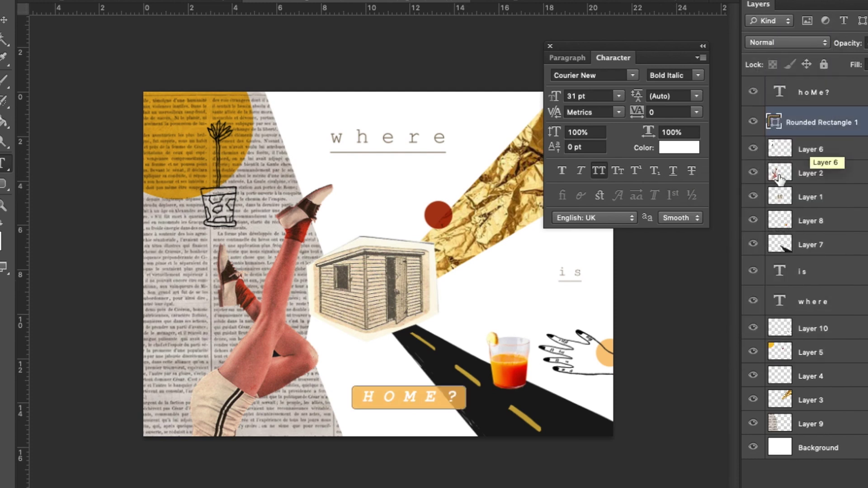
Create a new blank layer above the potted plant drawing
{"action": "left_click", "coordinate": [796, 151]}
{"action": "left_click_drag", "start_coordinate": [573, 48], "coordinate": [723, 74]}
{"action": "key", "text": "ctrl+minus"}
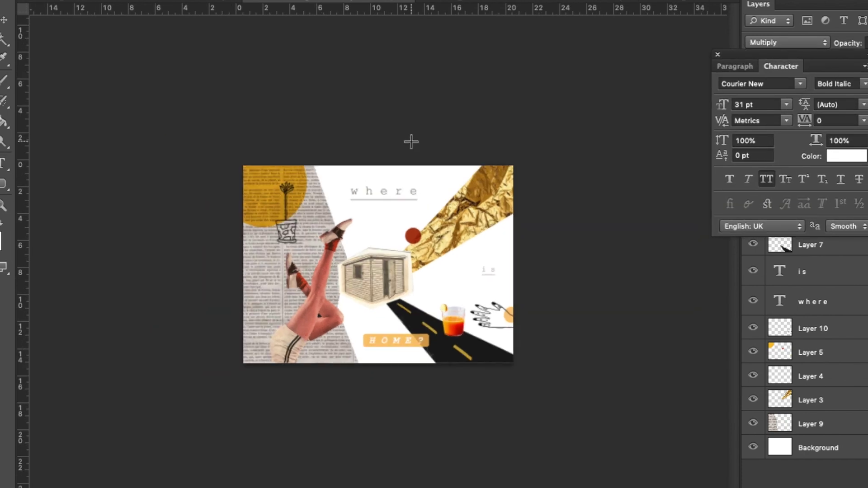
{"action": "key", "text": "ctrl+plus"}
{"action": "key", "text": "ctrl+shift+n"}
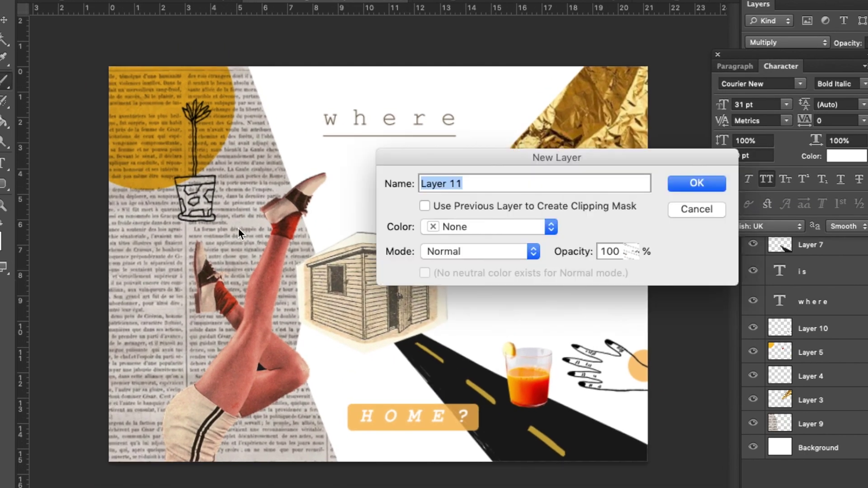
{"action": "key", "text": "Return"}
Try to paint a thin orange line along the newsprint's slanted edge
{"action": "left_click_drag", "start_coordinate": [292, 126], "coordinate": [351, 266]}
{"action": "key", "text": "ctrl+z"}
{"action": "left_click", "coordinate": [808, 442]}
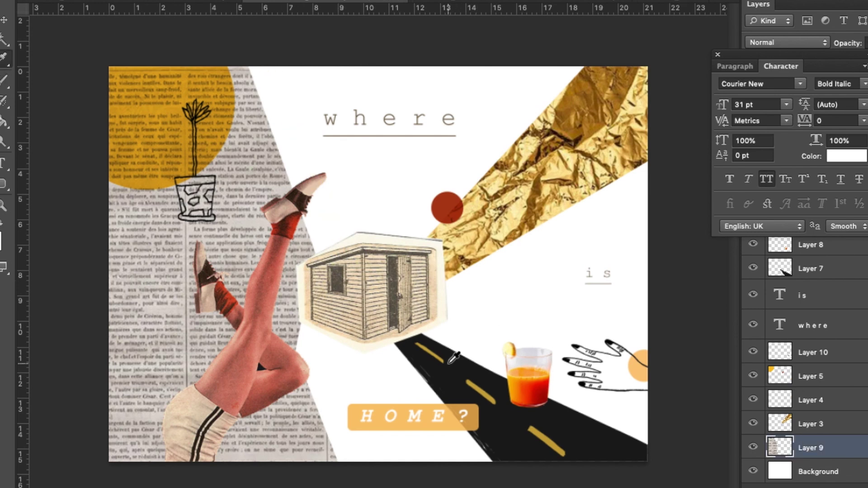
{"action": "left_click_drag", "start_coordinate": [255, 57], "coordinate": [348, 260]}
{"action": "key", "text": "super+z"}
{"action": "left_click_drag", "start_coordinate": [256, 63], "coordinate": [348, 276]}
{"action": "key", "text": "super+z"}
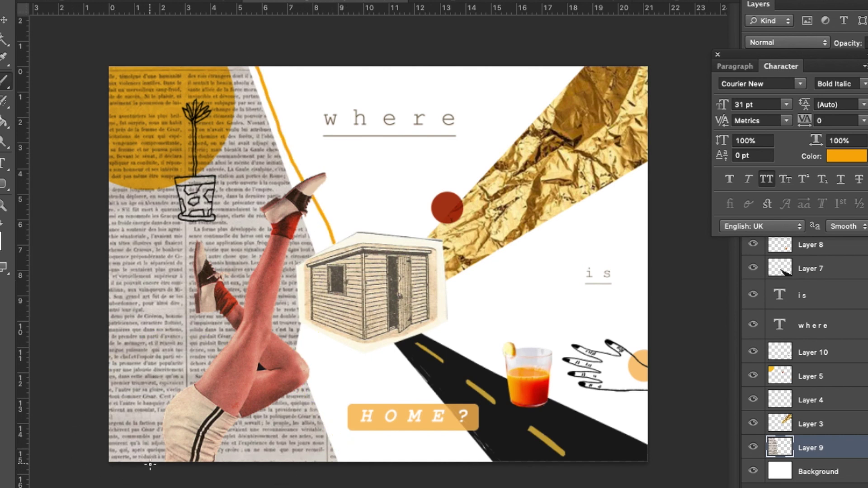
{"action": "key", "text": "super+alt+z"}
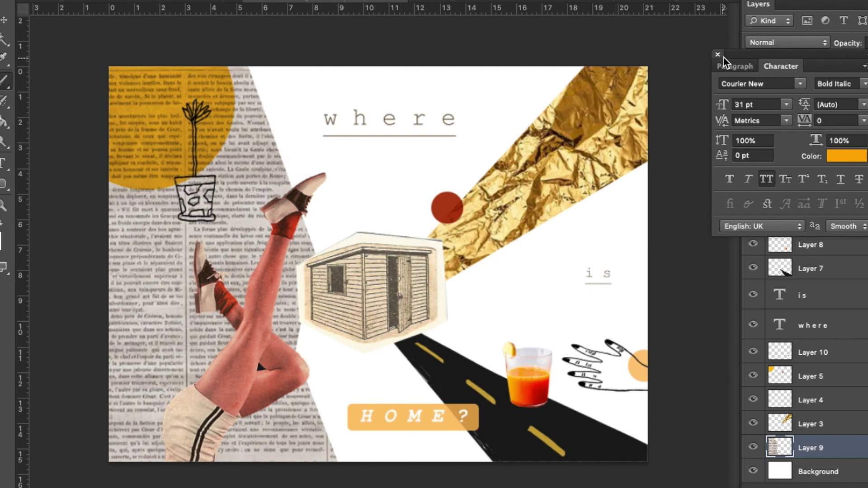
Add another blank layer between the legs and the shed
{"action": "left_click_drag", "start_coordinate": [723, 55], "coordinate": [740, 3]}
{"action": "left_click", "coordinate": [820, 200]}
{"action": "left_click", "coordinate": [815, 224]}
{"action": "key", "text": "shift+super+n"}
{"action": "key", "text": "Return"}
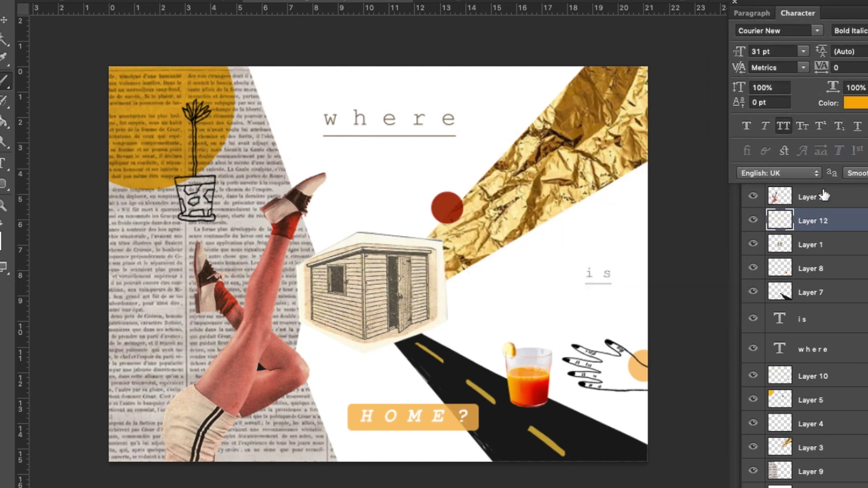
Duplicate the legs layer and turn the copy black with a Hue/Saturation Lightness of -100
{"action": "left_click", "coordinate": [824, 195]}
{"action": "key", "text": "super+j"}
{"action": "key", "text": "super+u"}
{"action": "left_click_drag", "start_coordinate": [650, 430], "coordinate": [644, 433]}
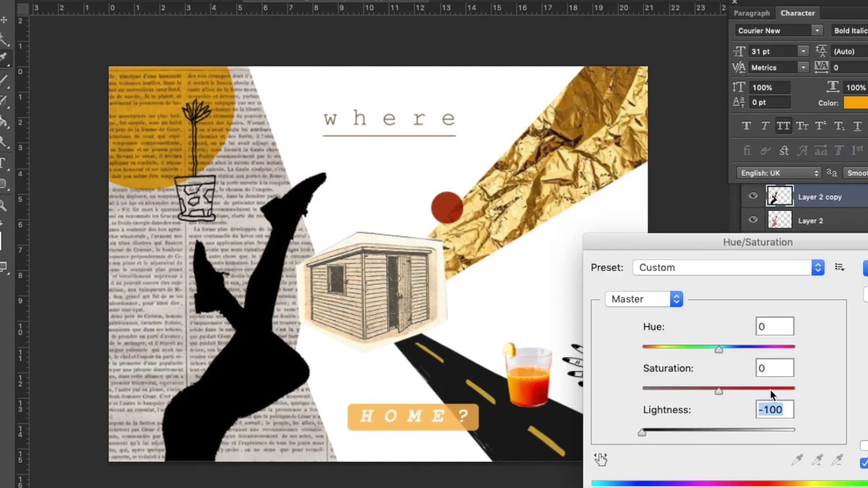
{"action": "key", "text": "Return"}
Place the black copy beneath the original legs and offset it slightly left and down
{"action": "left_click_drag", "start_coordinate": [842, 196], "coordinate": [843, 226]}
{"action": "key", "text": "Left"}
{"action": "key", "text": "Left"}
{"action": "key", "text": "Left"}
{"action": "key", "text": "Left"}
{"action": "key", "text": "Left"}
{"action": "key", "text": "Down"}
{"action": "key", "text": "Down"}
{"action": "key", "text": "Down"}
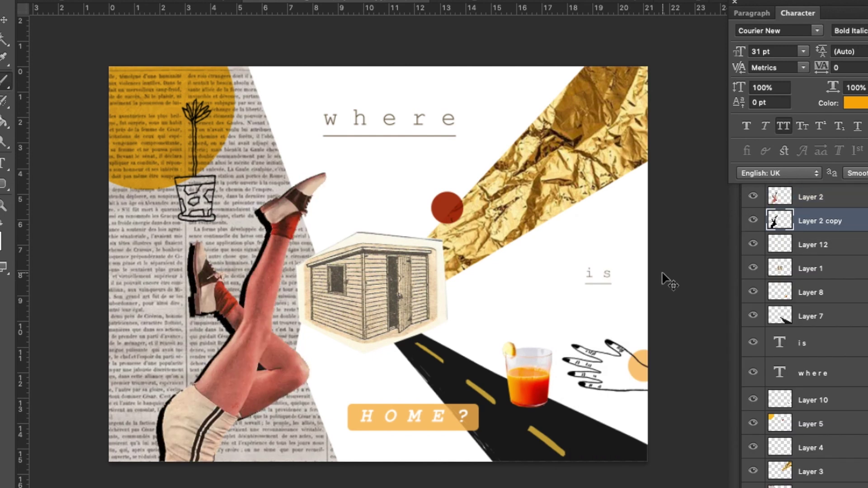
Colorize the black legs copy in Hue/Saturation with Hue 23, Saturation 100 and Lightness +78
{"action": "key", "text": "ctrl+u"}
{"action": "left_click_drag", "start_coordinate": [719, 430], "coordinate": [832, 429]}
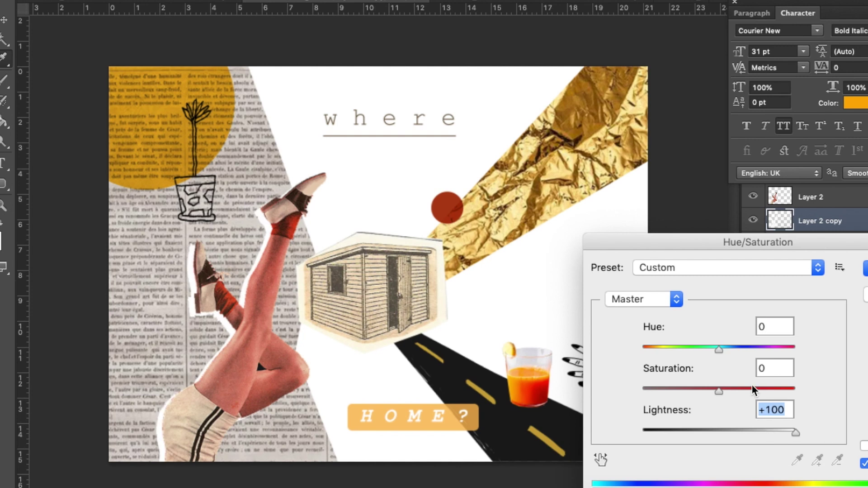
{"action": "left_click", "coordinate": [864, 446]}
{"action": "left_click_drag", "start_coordinate": [770, 430], "coordinate": [724, 432]}
{"action": "left_click_drag", "start_coordinate": [785, 388], "coordinate": [786, 389]}
{"action": "left_click_drag", "start_coordinate": [723, 432], "coordinate": [772, 430]}
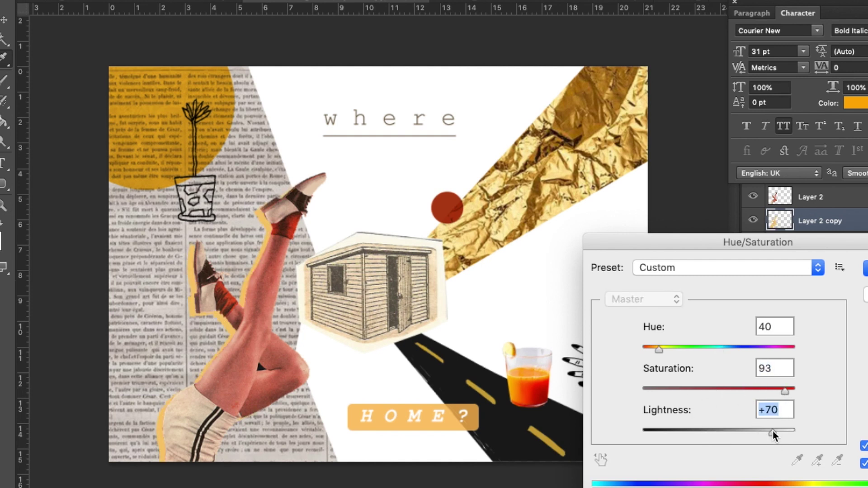
{"action": "mouse_move", "coordinate": [659, 350]}
{"action": "left_mouse_down"}
{"action": "mouse_move", "coordinate": [645, 348]}
{"action": "mouse_move", "coordinate": [656, 354]}
{"action": "left_mouse_up"}
{"action": "left_click_drag", "start_coordinate": [678, 389], "coordinate": [705, 389]}
{"action": "left_click_drag", "start_coordinate": [770, 433], "coordinate": [778, 430]}
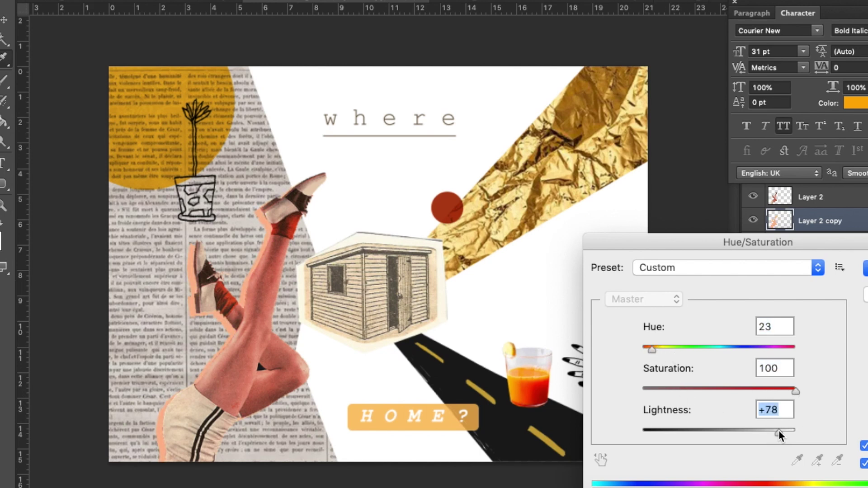
{"action": "key", "text": "Return"}
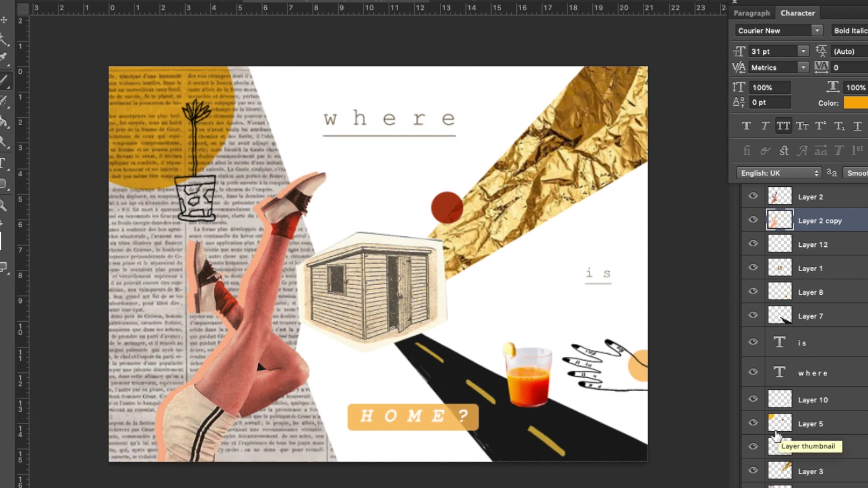
Shift the offset legs copy to a pale yellow with another Hue/Saturation adjustment, reducing its saturation slightly
{"action": "key", "text": "ctrl+u"}
{"action": "left_click_drag", "start_coordinate": [696, 347], "coordinate": [738, 348]}
{"action": "left_click_drag", "start_coordinate": [719, 390], "coordinate": [699, 391]}
{"action": "key", "text": "Return"}
Crop the collage to its existing canvas bounds
{"action": "scroll", "coordinate": [466, 288], "scroll_direction": "down", "scroll_amount": 5}
{"action": "scroll", "coordinate": [466, 288], "scroll_direction": "up", "scroll_amount": 5}
{"action": "key", "text": "c"}
{"action": "left_click", "coordinate": [467, 290]}
{"action": "key", "text": "Return"}
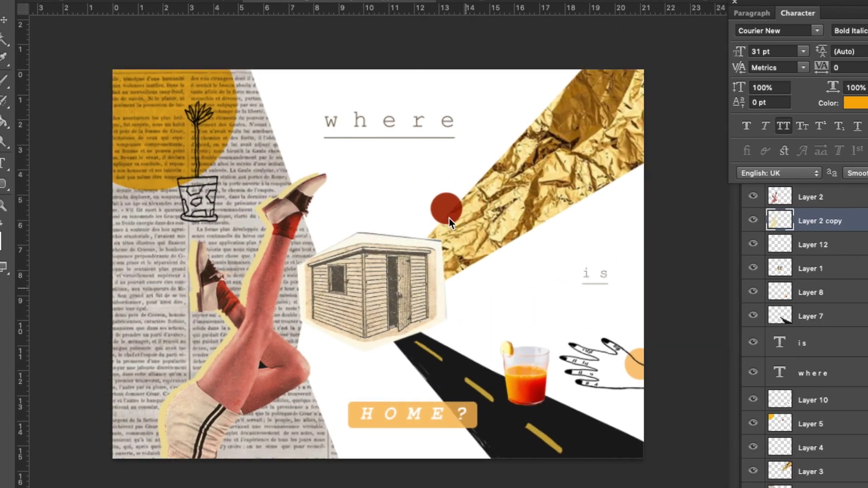
Save a JPEG copy of the collage in the Collage 2020 folder on the Desktop, accepting the export options
{"action": "key", "text": "super+shift+s"}
{"action": "left_click", "coordinate": [396, 346]}
{"action": "left_click", "coordinate": [387, 431]}
{"action": "left_click", "coordinate": [206, 306]}
{"action": "scroll", "coordinate": [317, 217], "scroll_direction": "down", "scroll_amount": 10}
{"action": "scroll", "coordinate": [323, 245], "scroll_direction": "up", "scroll_amount": 5}
{"action": "left_click", "coordinate": [339, 107]}
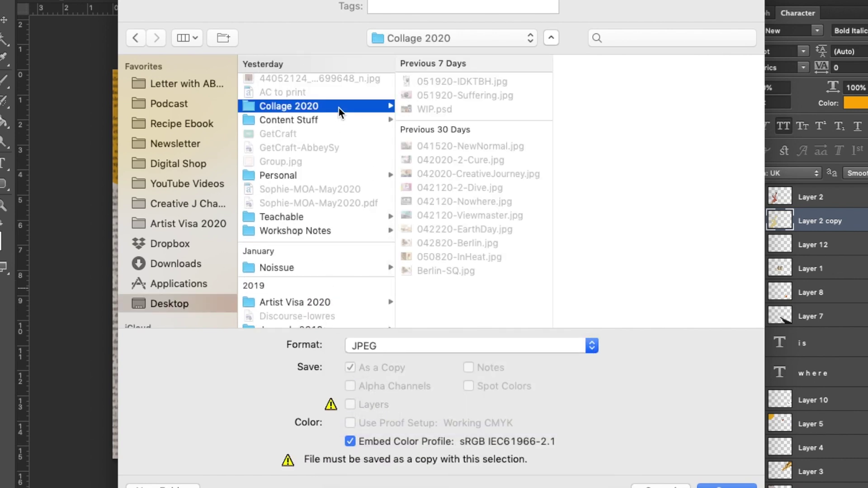
{"action": "left_click", "coordinate": [463, 0]}
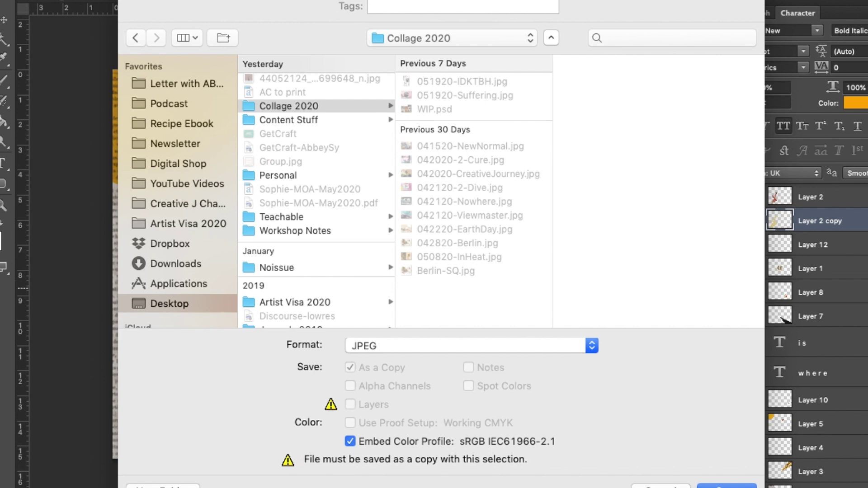
{"action": "key", "text": "Return"}
{"action": "key", "text": "Return"}
{"action": "key", "text": "Return"}
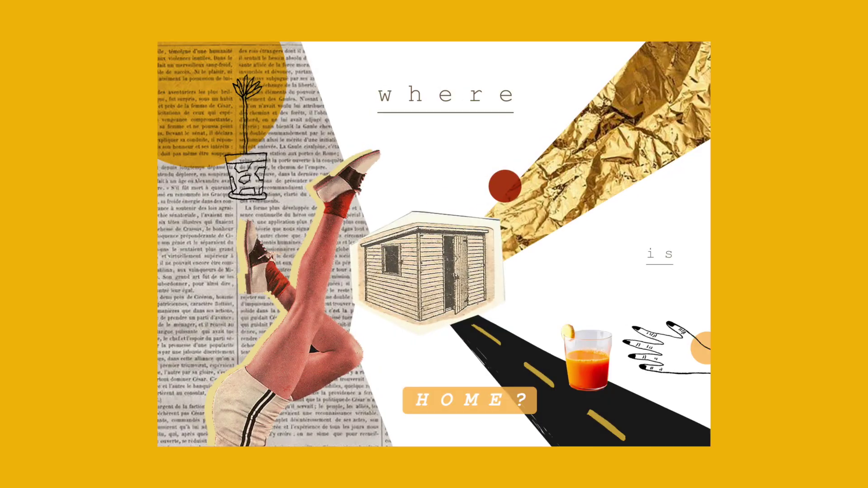